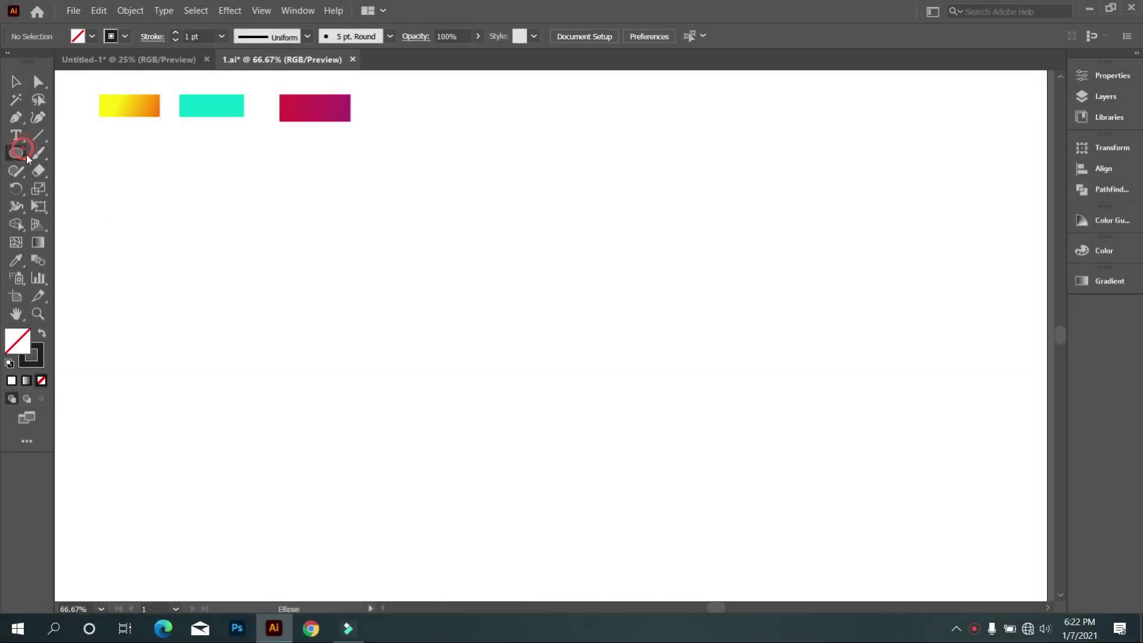
Draw a small circle near the page centre and paste a concentric copy behind it, scaled to about 190 px.
left_click_drag(505, 328, 520, 359)
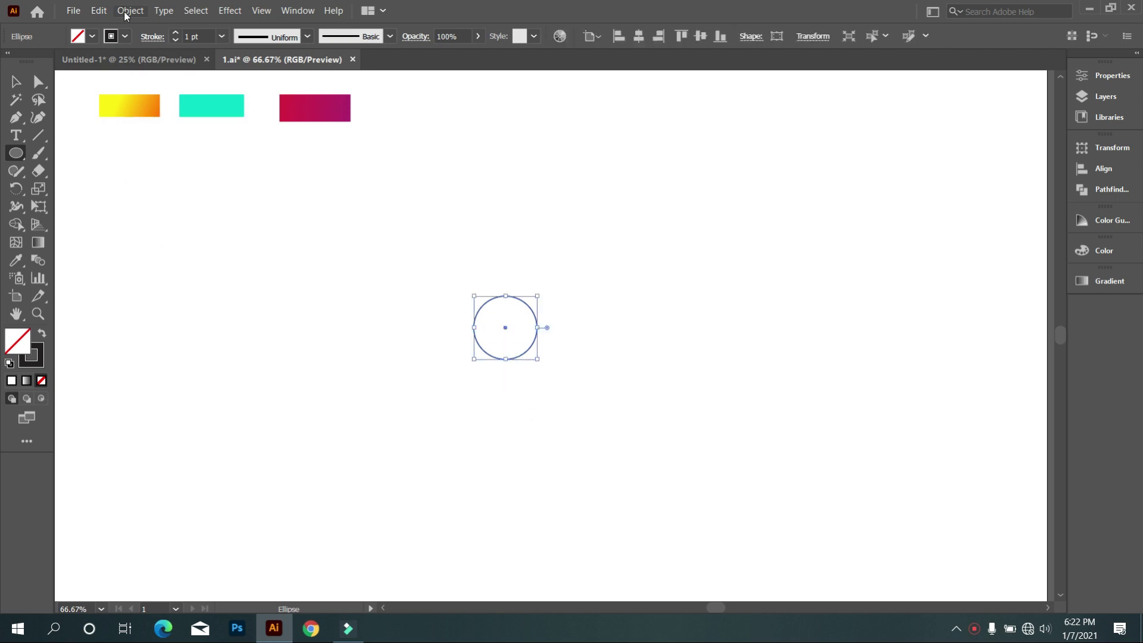
left_click(100, 11)
left_click(127, 79)
left_click(99, 11)
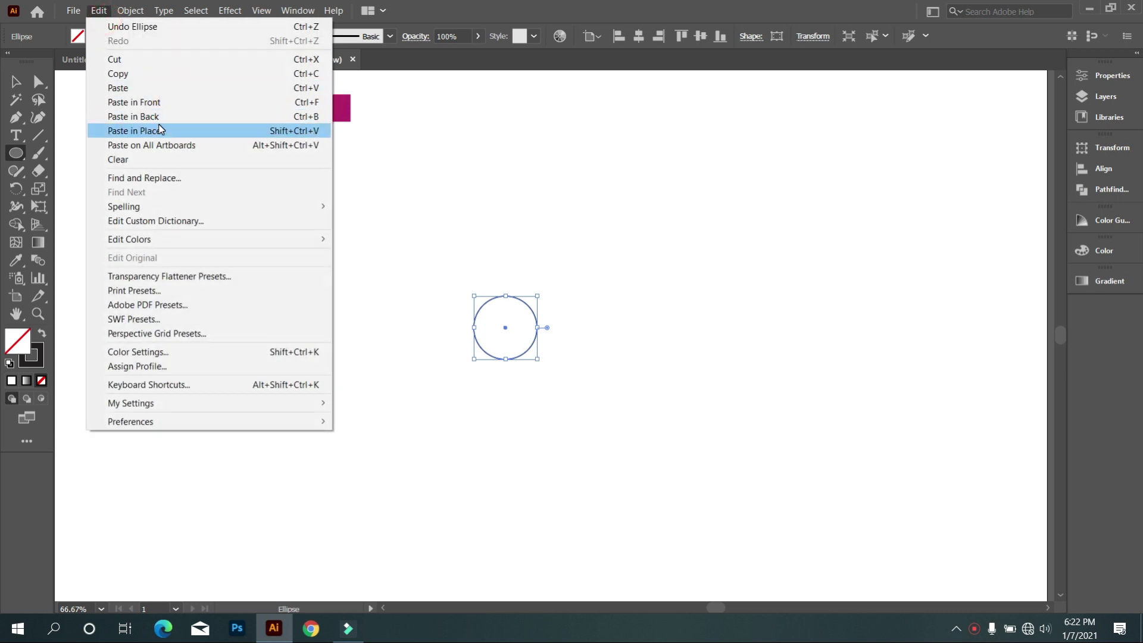
left_click(159, 117)
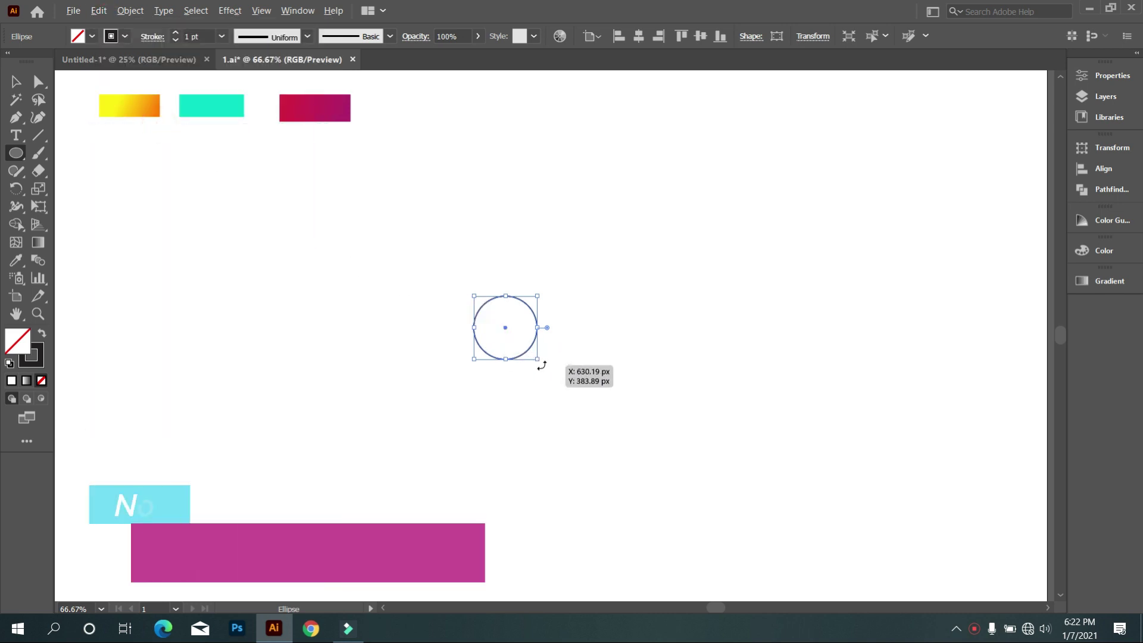
left_click_drag(533, 359, 579, 421)
Paste a copy of the inner circle in place and enlarge it to a mid-sized circle of about 122 px.
left_click(18, 84)
left_click(121, 161)
left_click(503, 327)
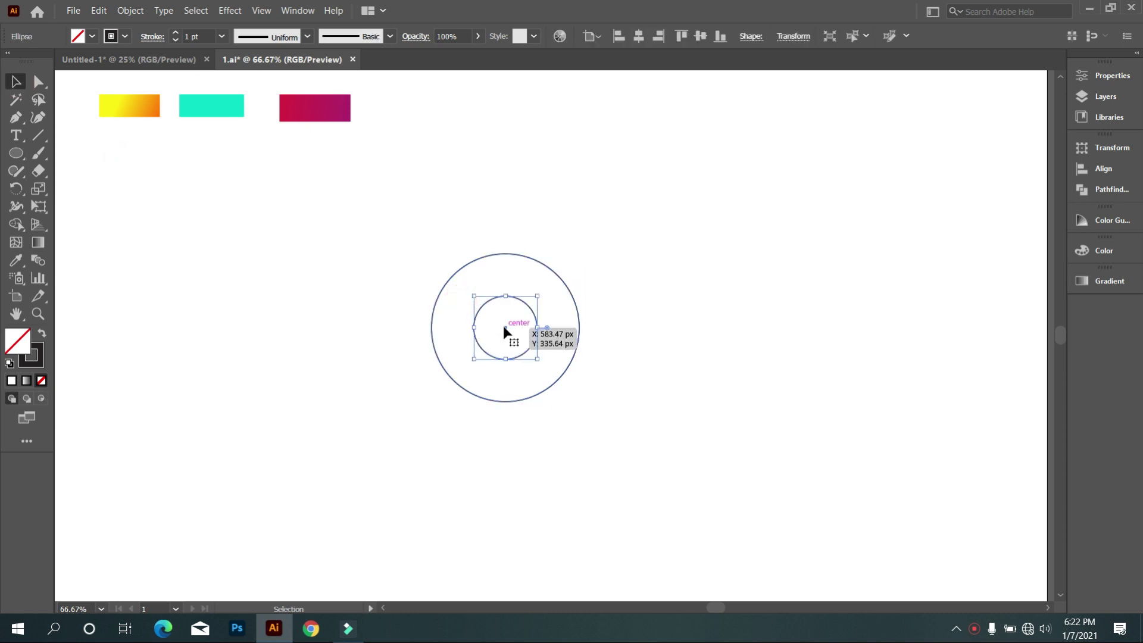
left_click(99, 11)
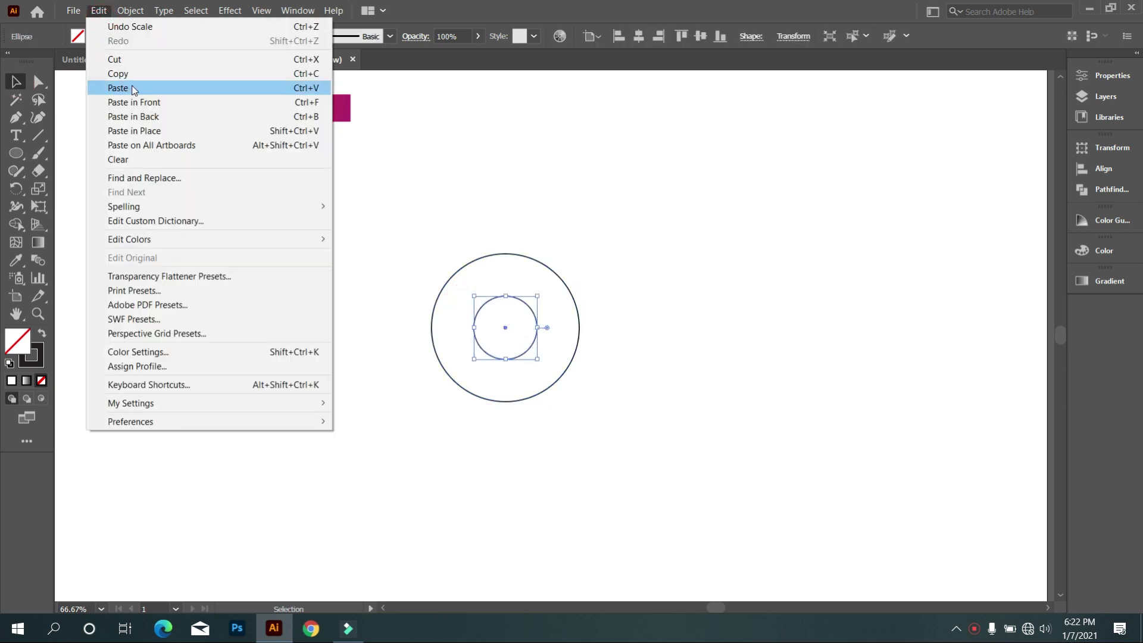
left_click(119, 73)
left_click(100, 11)
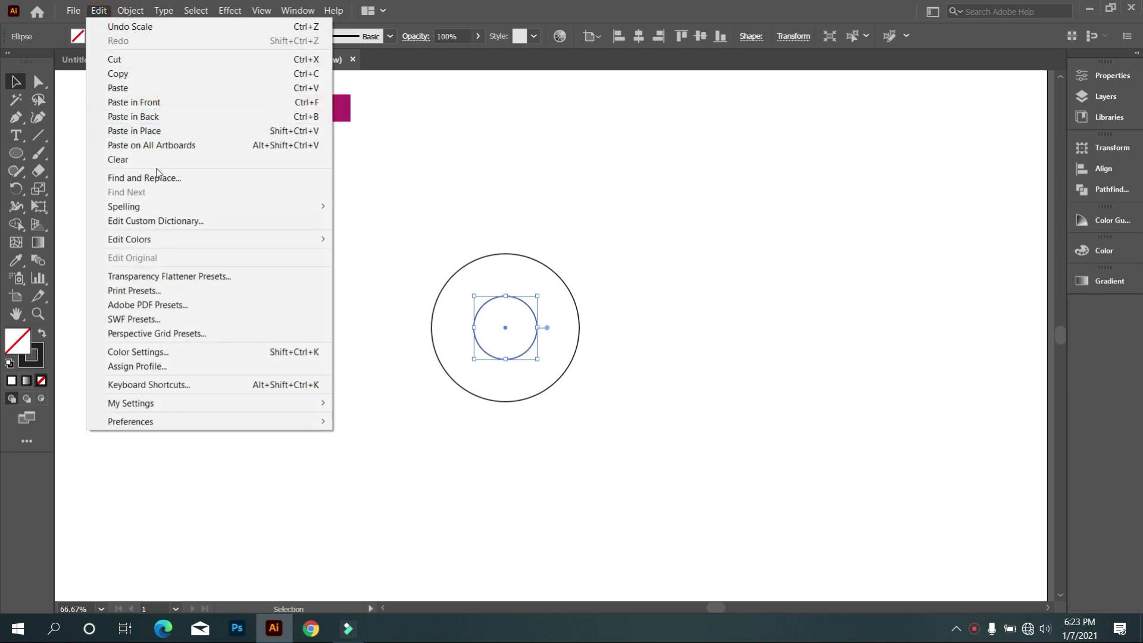
left_click(134, 130)
left_click_drag(538, 327, 575, 346)
left_click(612, 384)
Stack an exact duplicate of the middle circle on top of it with Paste in Place.
scroll(446, 390, "up", 1)
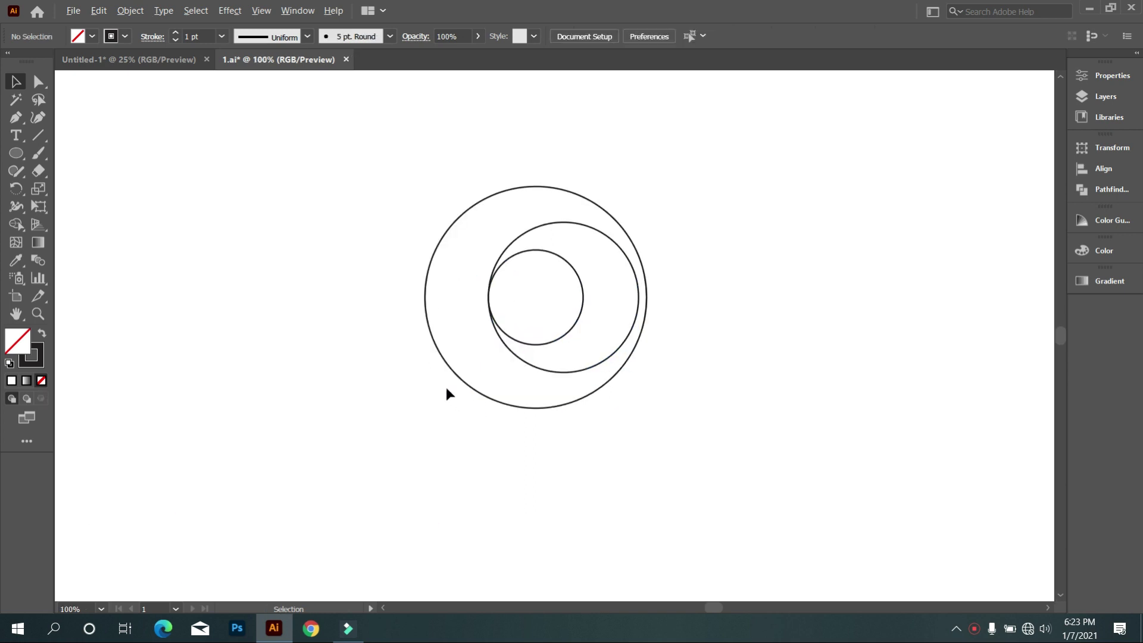
scroll(542, 383, "up", 1)
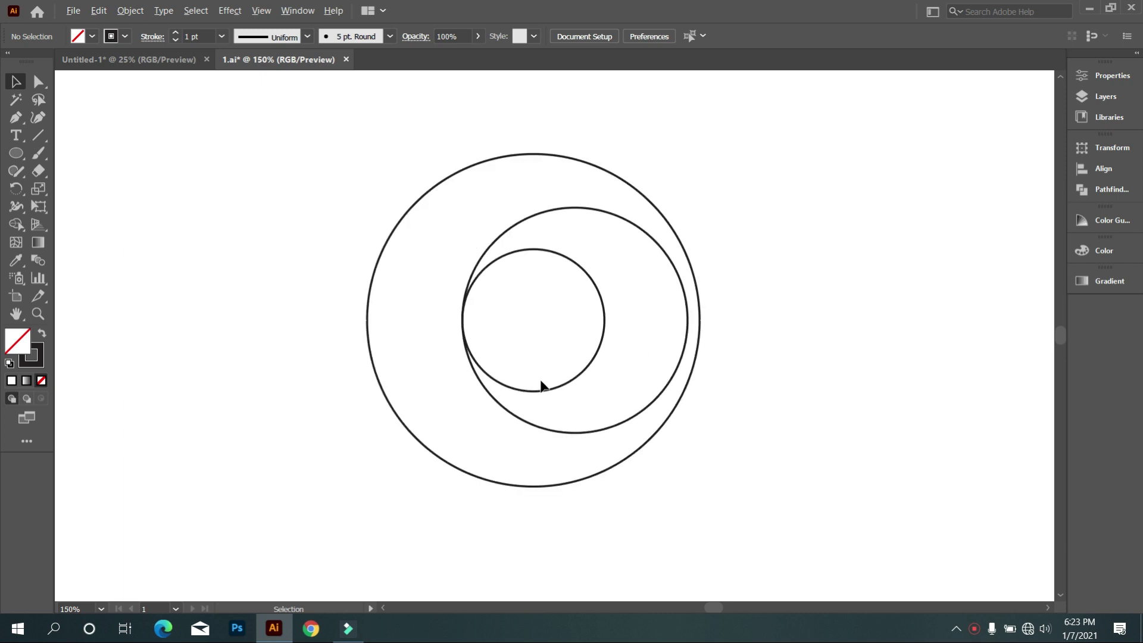
left_click(576, 433)
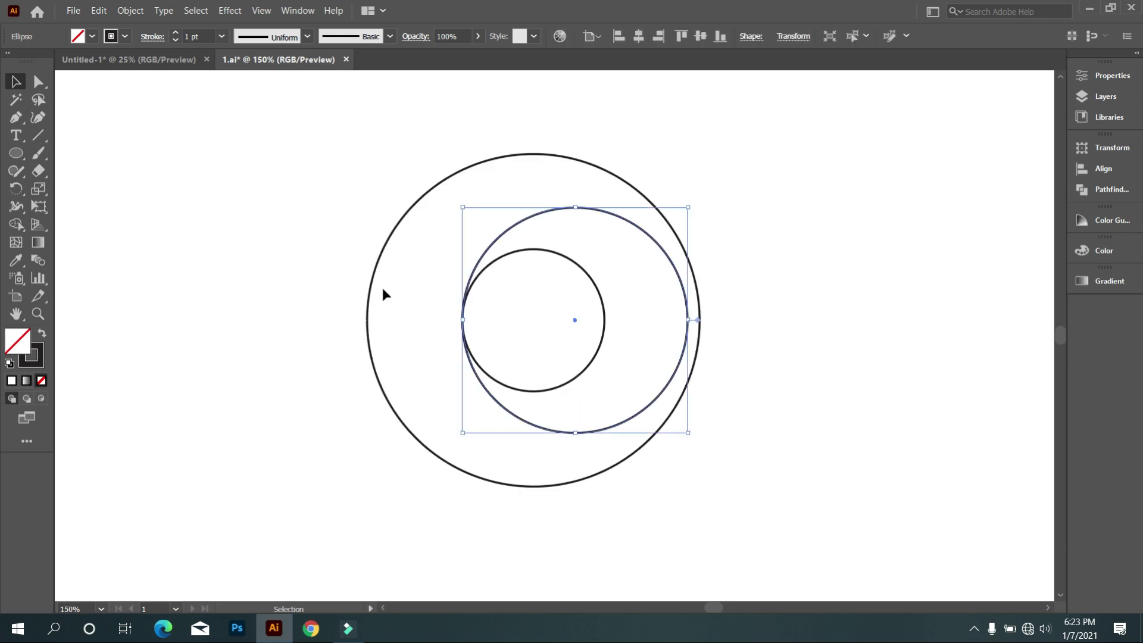
left_click(99, 11)
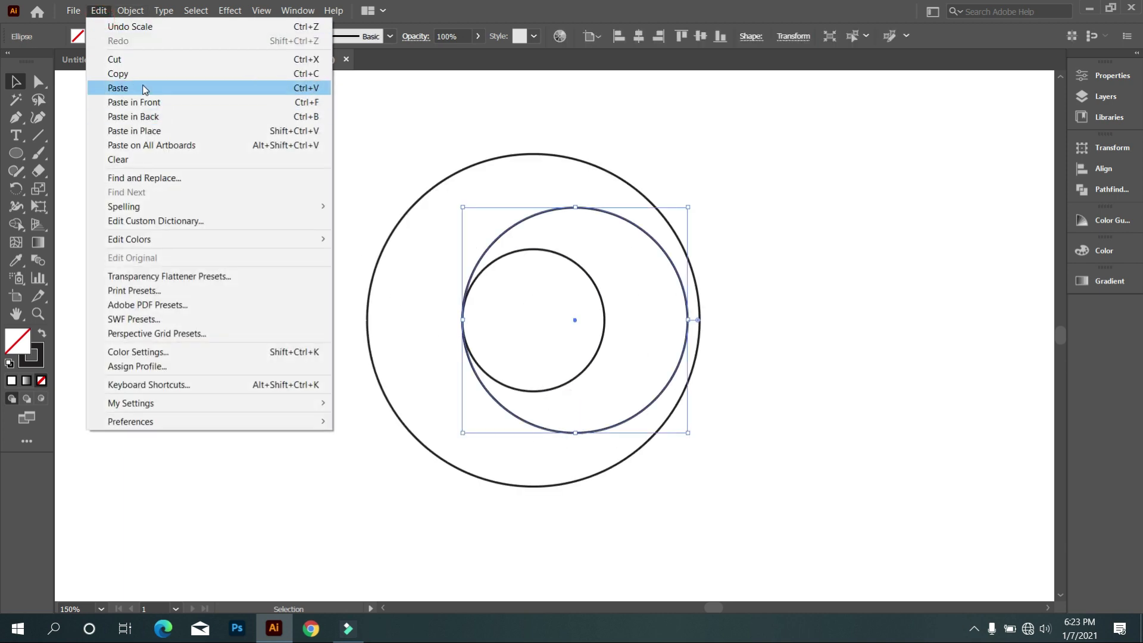
left_click(140, 73)
left_click(99, 11)
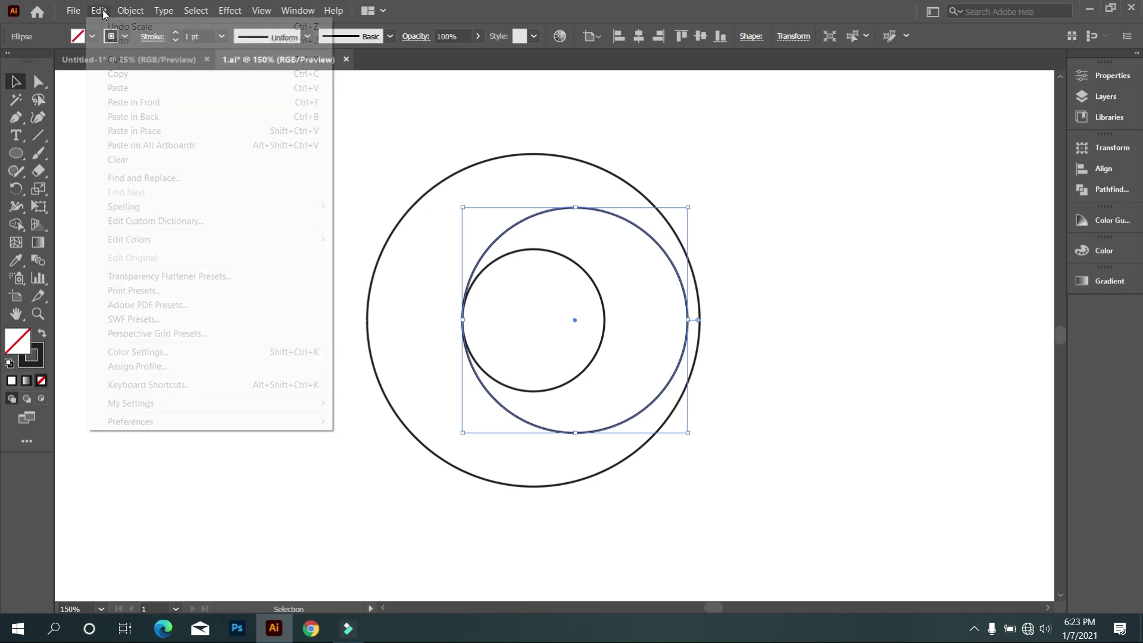
left_click(142, 130)
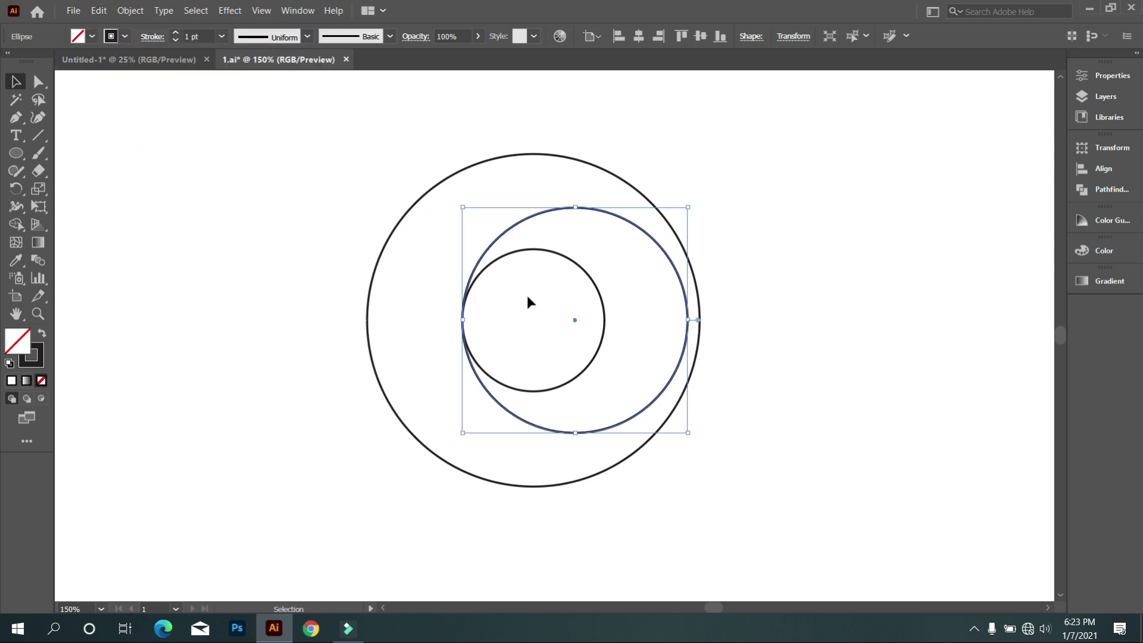
Enlarge the duplicate circle to about 168 px, shifted left, and grow the outer circle to about 203 px.
left_click_drag(575, 207, 557, 151)
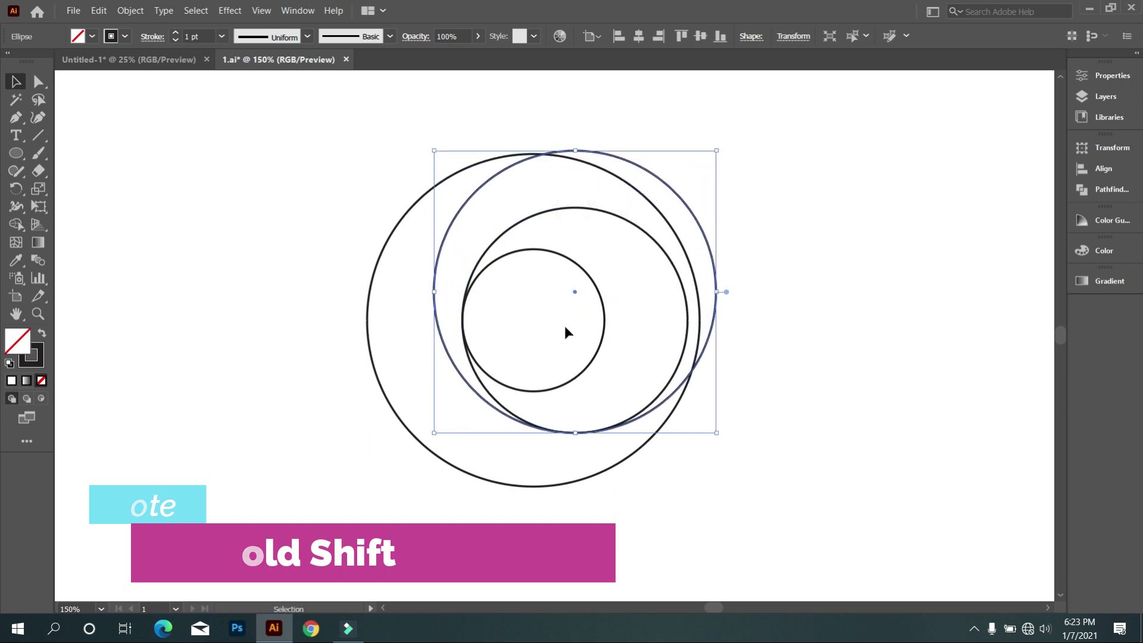
left_click_drag(440, 337, 418, 347)
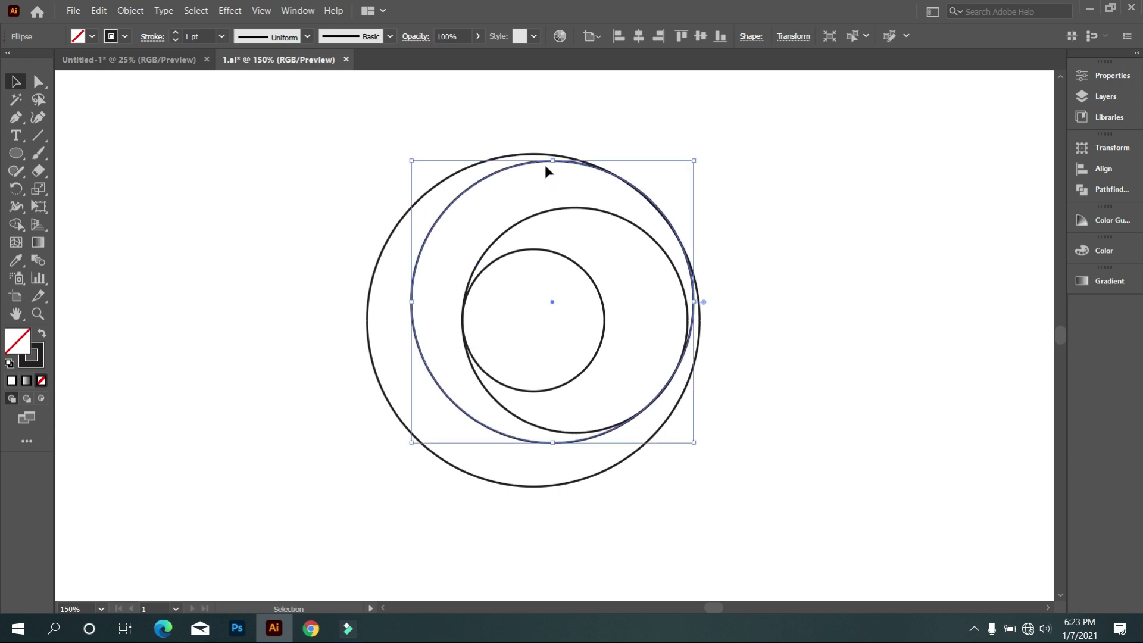
left_click_drag(552, 160, 552, 148)
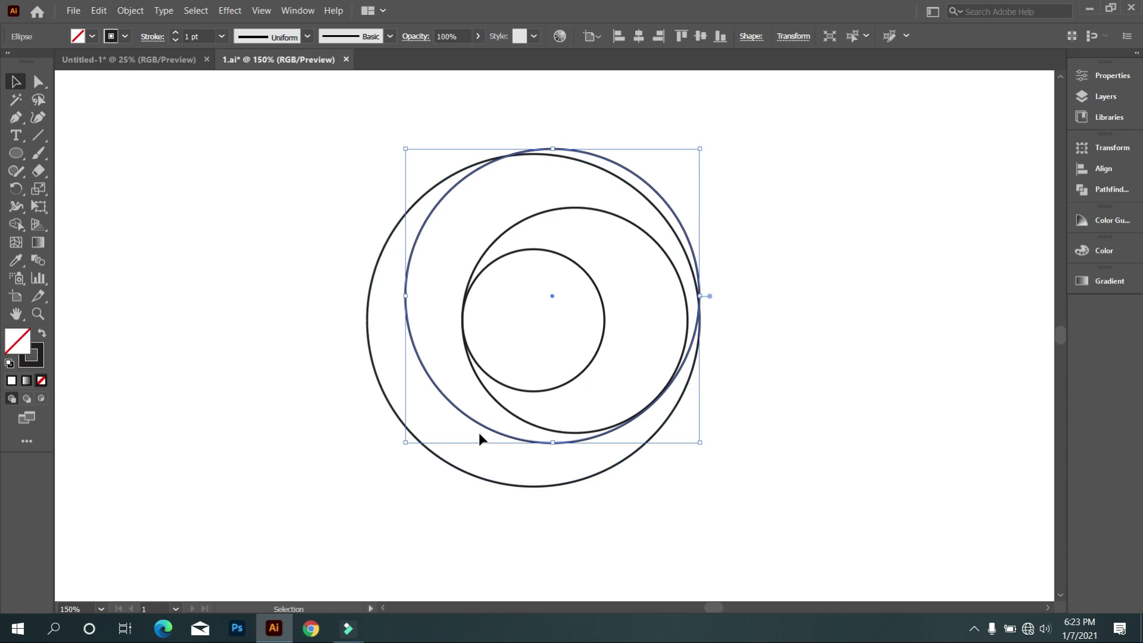
left_click_drag(498, 430, 610, 530)
left_click(519, 508)
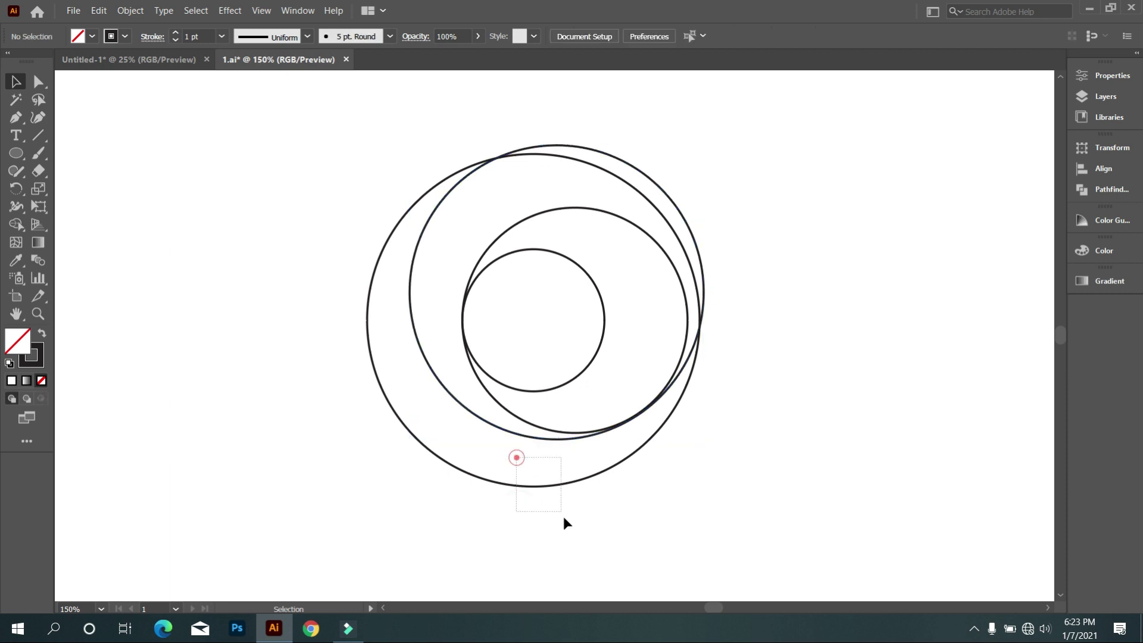
mouse_move(700, 486)
left_mouse_down()
mouse_move(718, 502)
mouse_move(704, 498)
left_mouse_up()
left_click(798, 444)
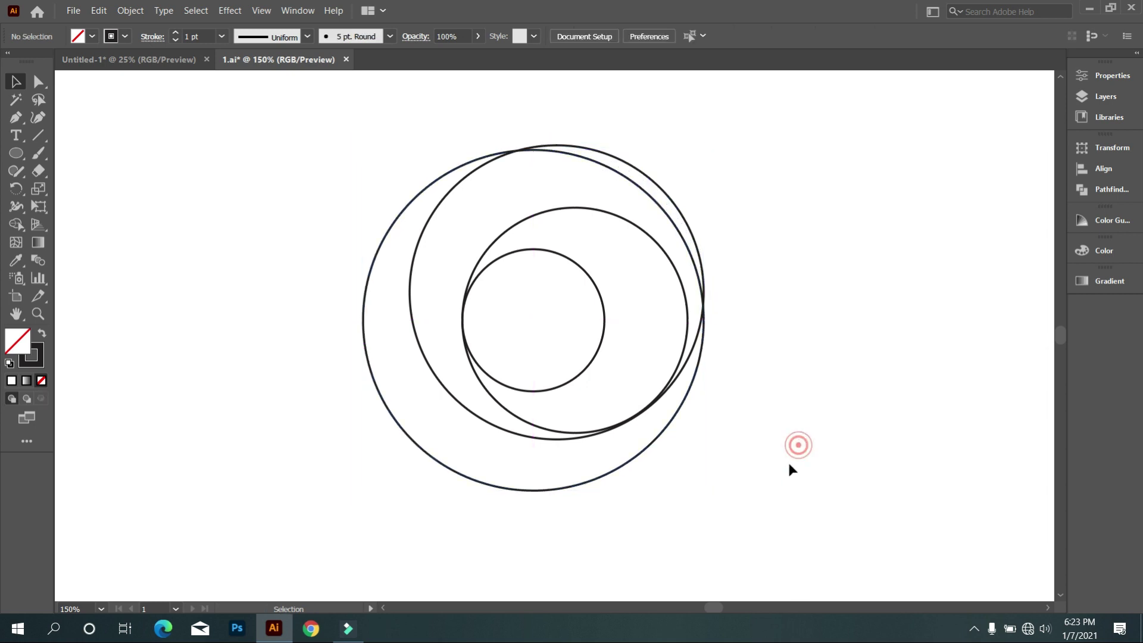
Paste a copy of the large outer circle in place and move it slightly upward.
left_click(549, 489)
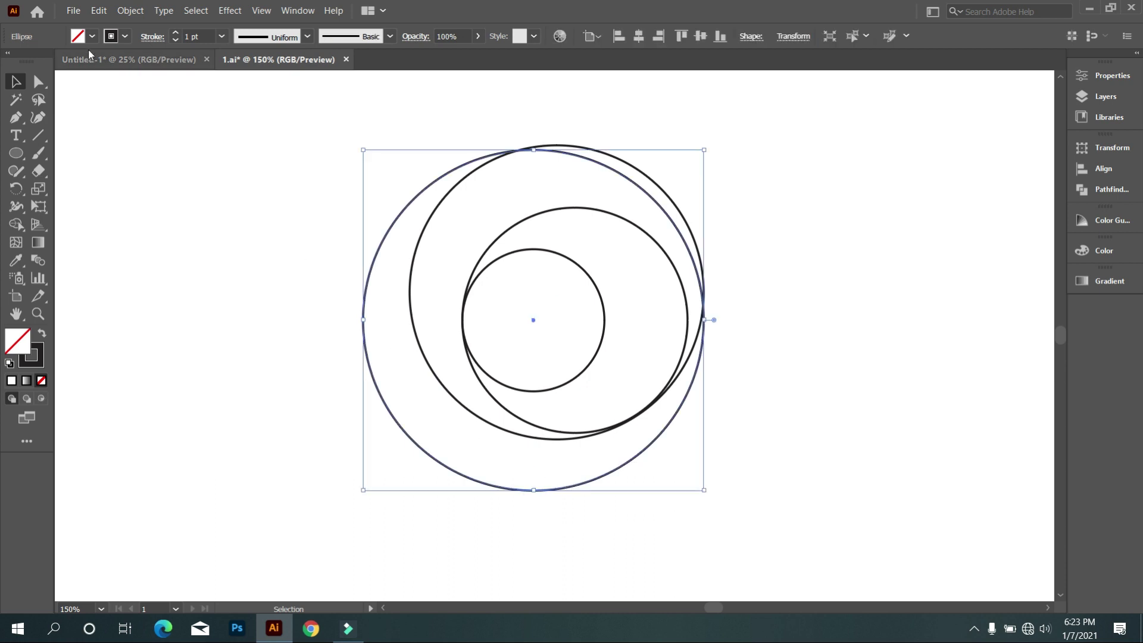
left_click(99, 11)
left_click(128, 73)
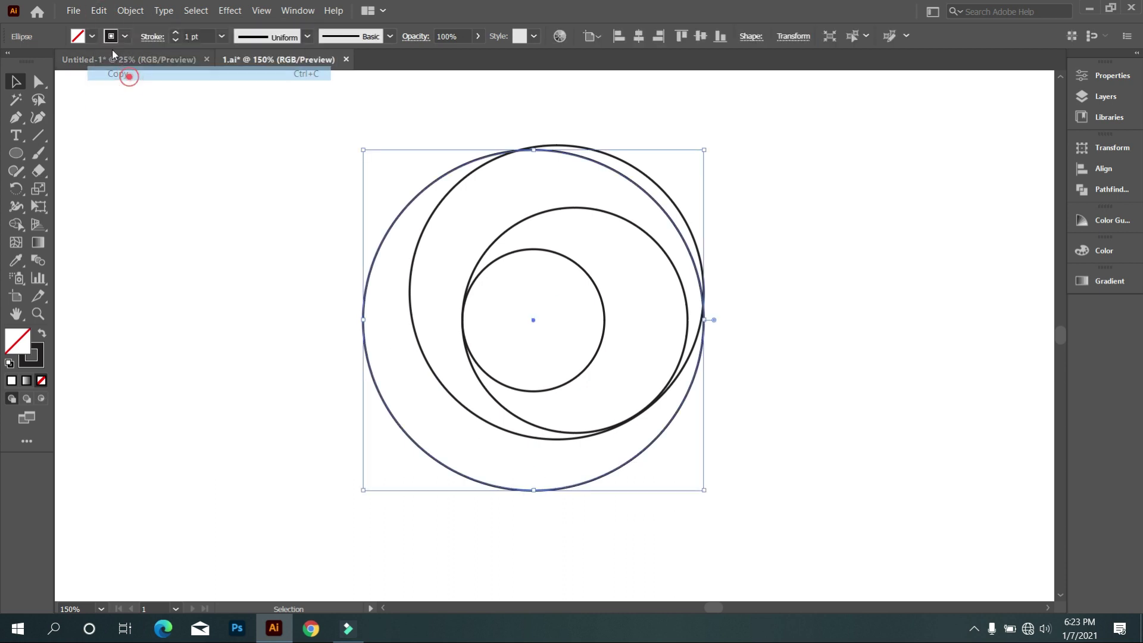
left_click(97, 11)
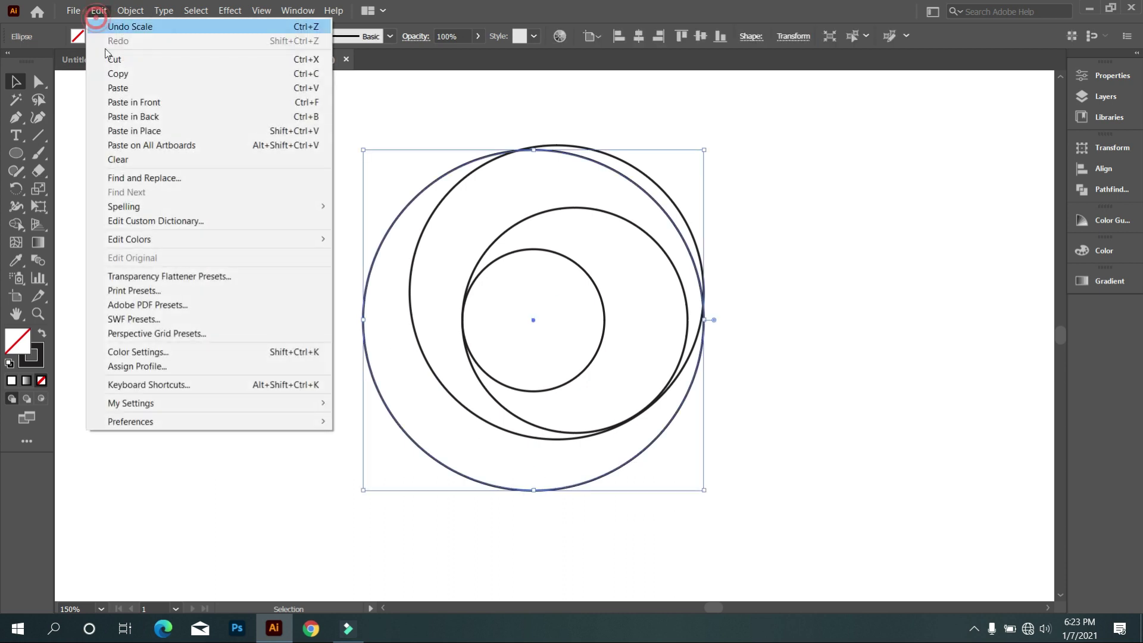
left_click(143, 131)
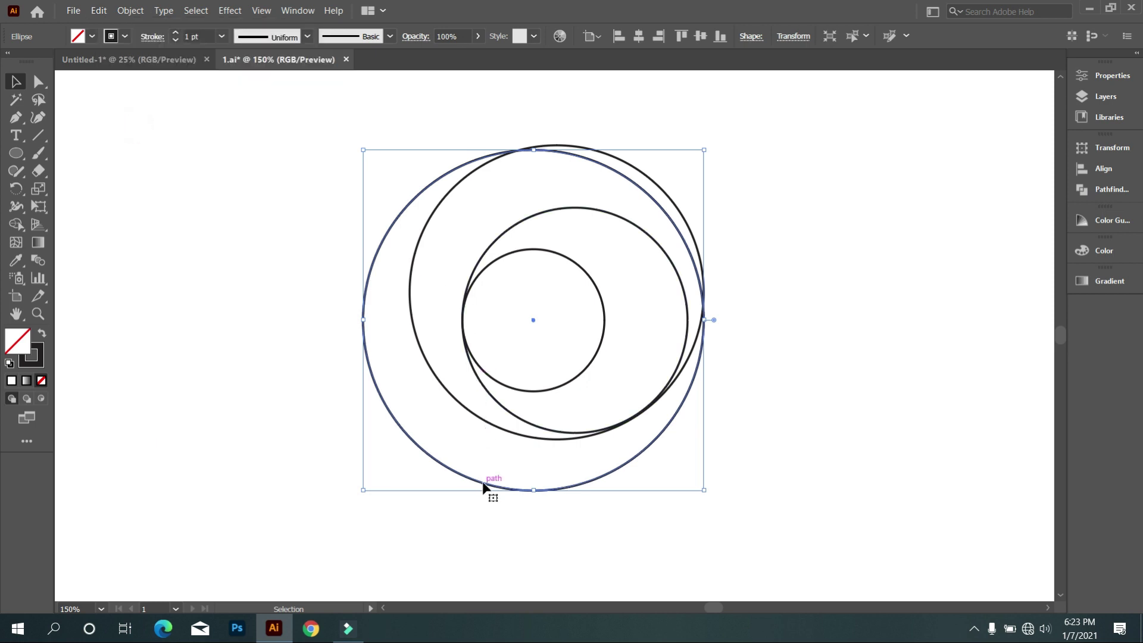
left_click_drag(471, 481, 481, 432)
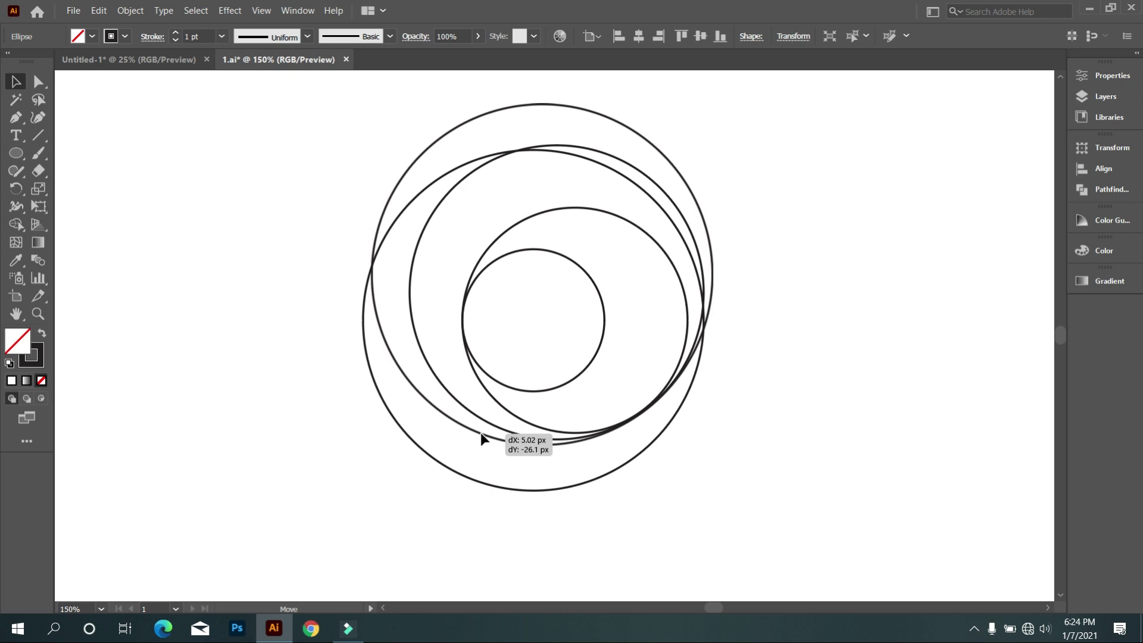
left_click_drag(482, 433, 477, 439)
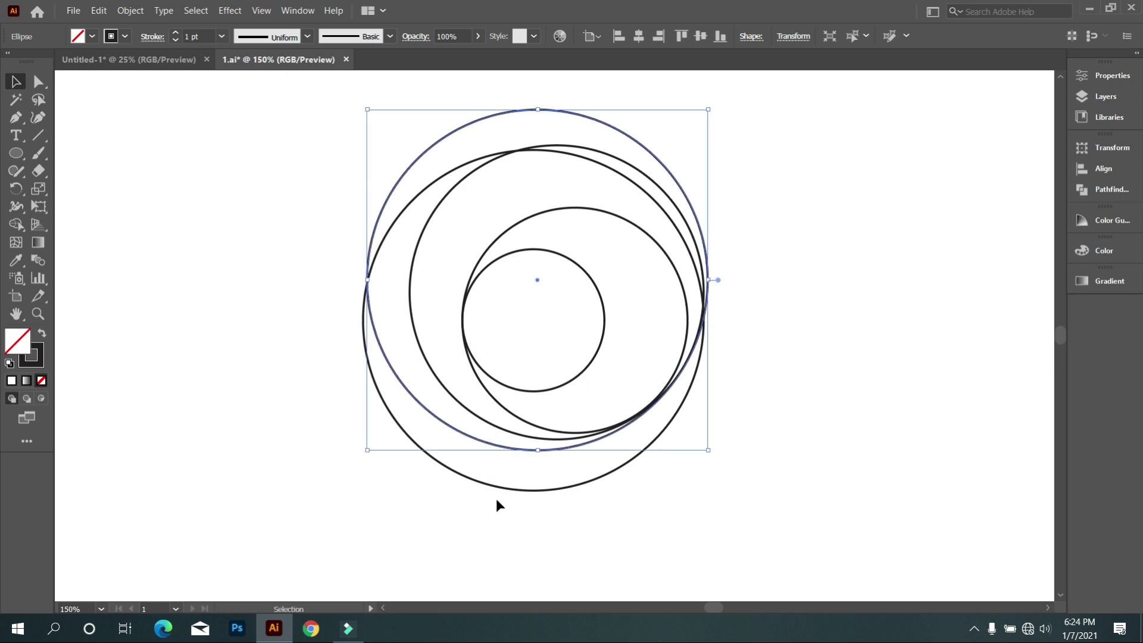
left_click(487, 524)
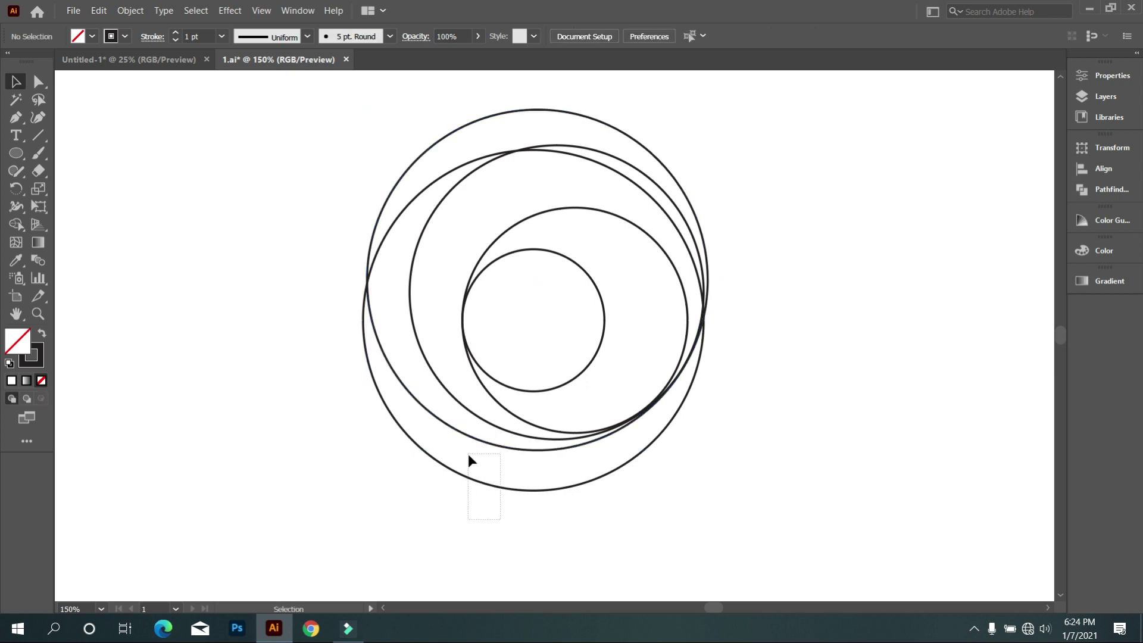
Paste another in-place copy of the largest circle and shift it down and to the left.
left_click(470, 477)
left_click(100, 11)
left_click(131, 77)
left_click(107, 11)
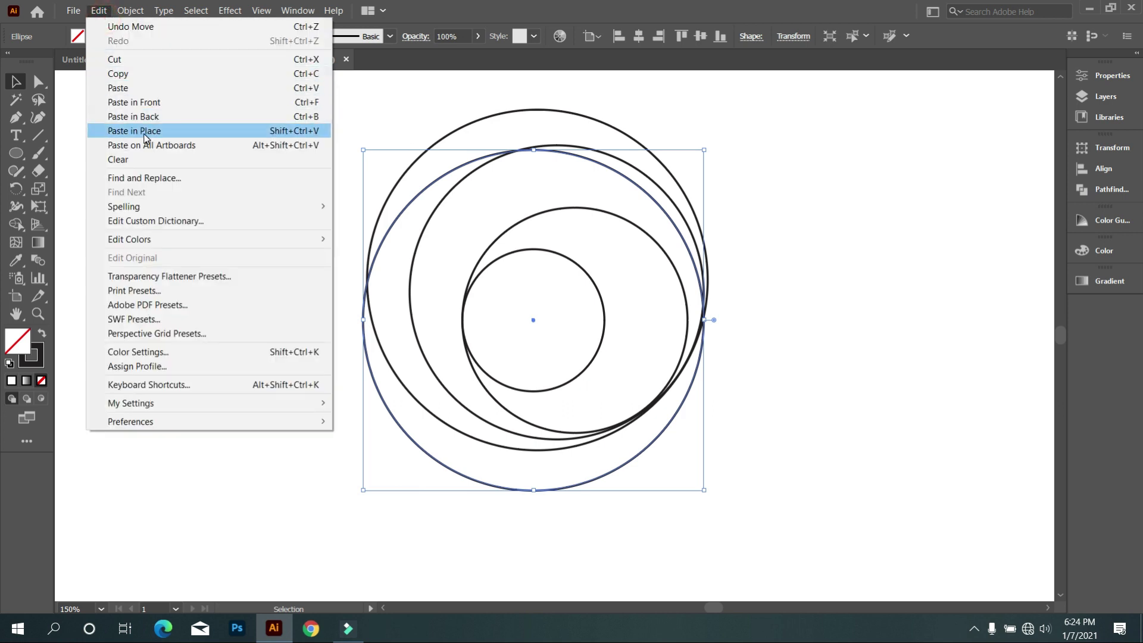
left_click(143, 133)
left_click(280, 410)
mouse_move(437, 465)
left_mouse_down()
mouse_move(365, 528)
mouse_move(388, 545)
left_mouse_up()
Select all six circles and swap fill and stroke so they become solid black.
left_click(748, 461)
scroll(748, 459, "down", 2)
scroll(748, 465, "down", 1)
scroll(746, 466, "down", 1)
scroll(748, 467, "up", 1)
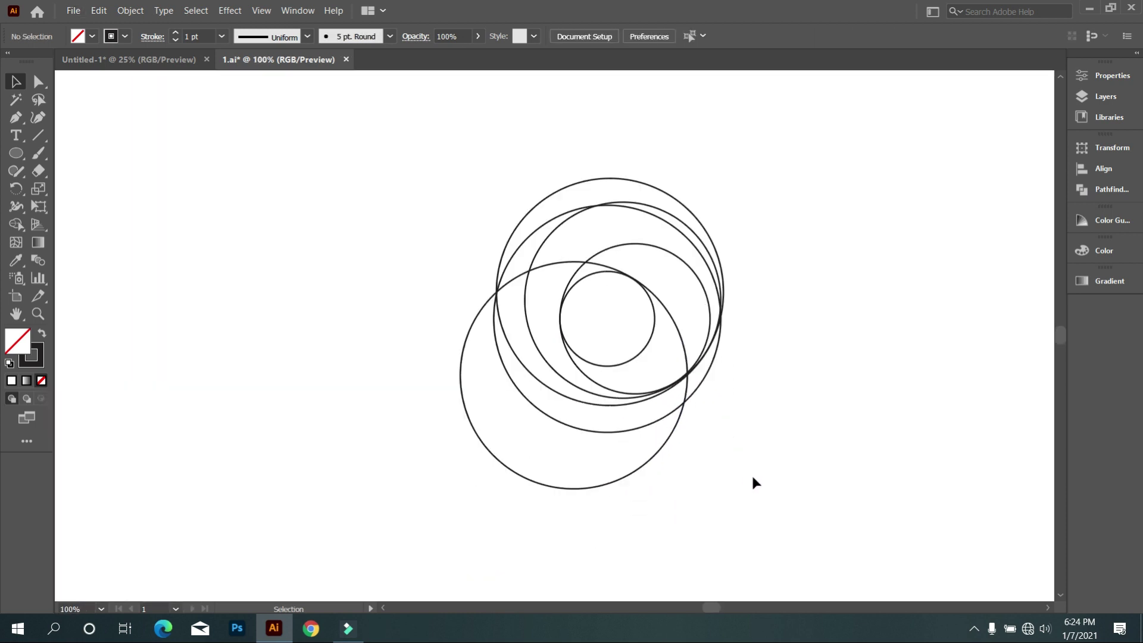
scroll(753, 477, "down", 1)
left_click_drag(720, 466, 560, 434)
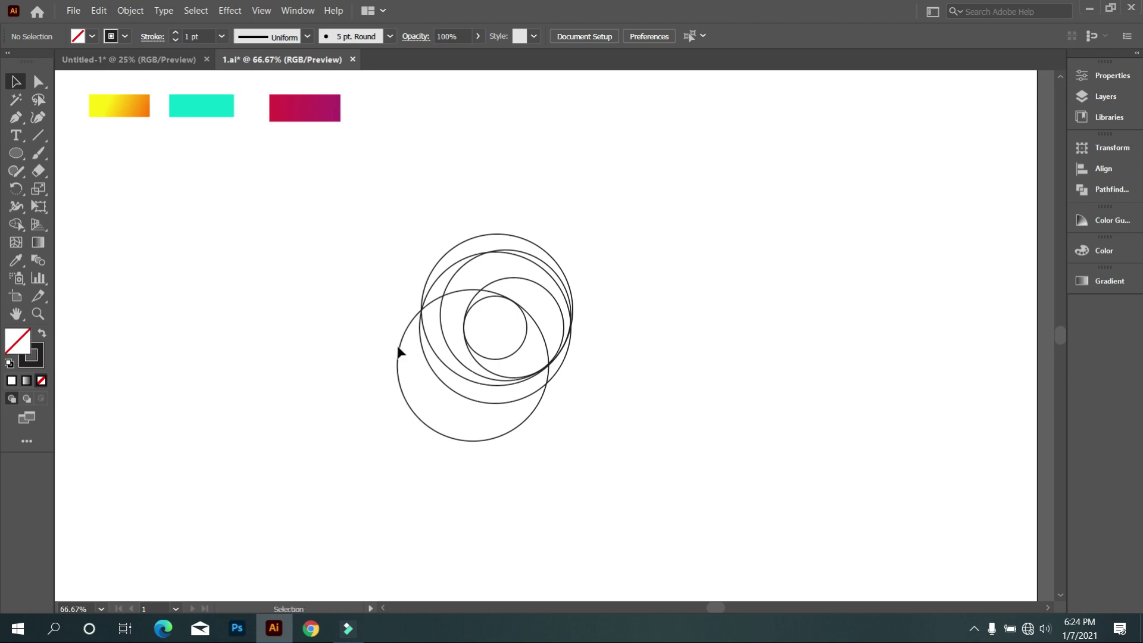
left_click_drag(560, 393, 647, 484)
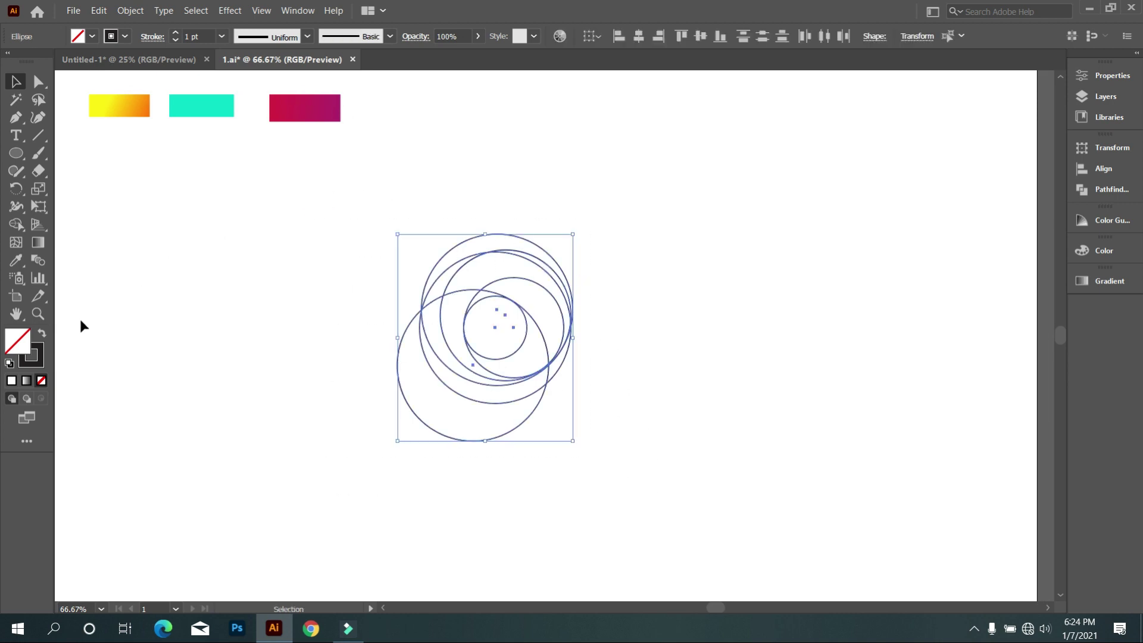
left_click(43, 334)
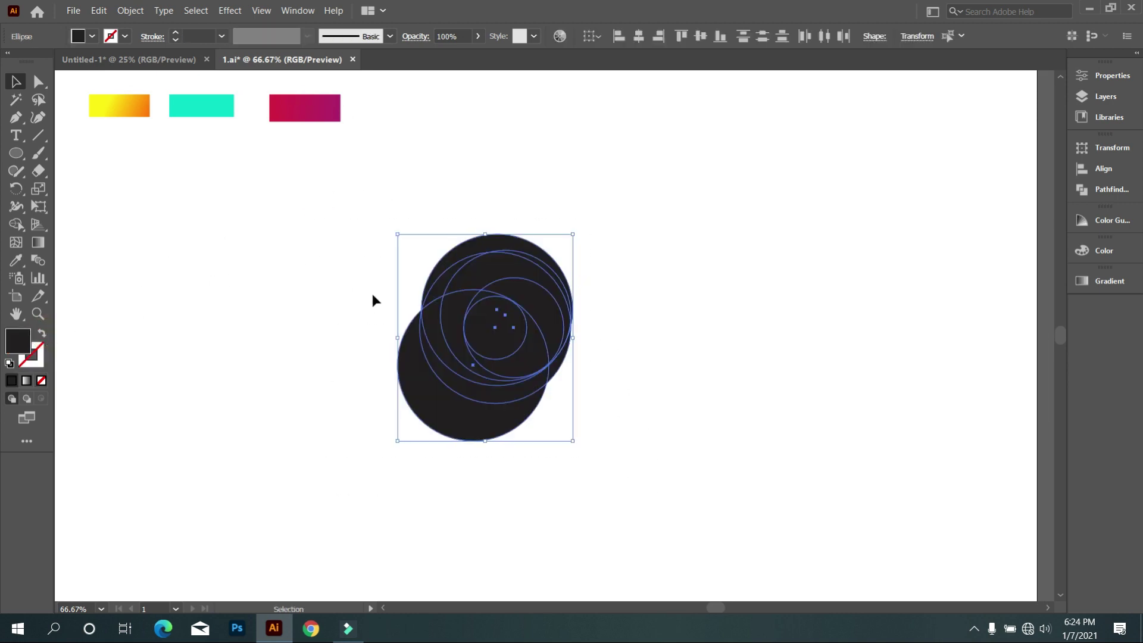
Merge the overlapping regions into crescent segments with Shape Builder and delete the inner circle to leave a hole.
left_click(19, 226)
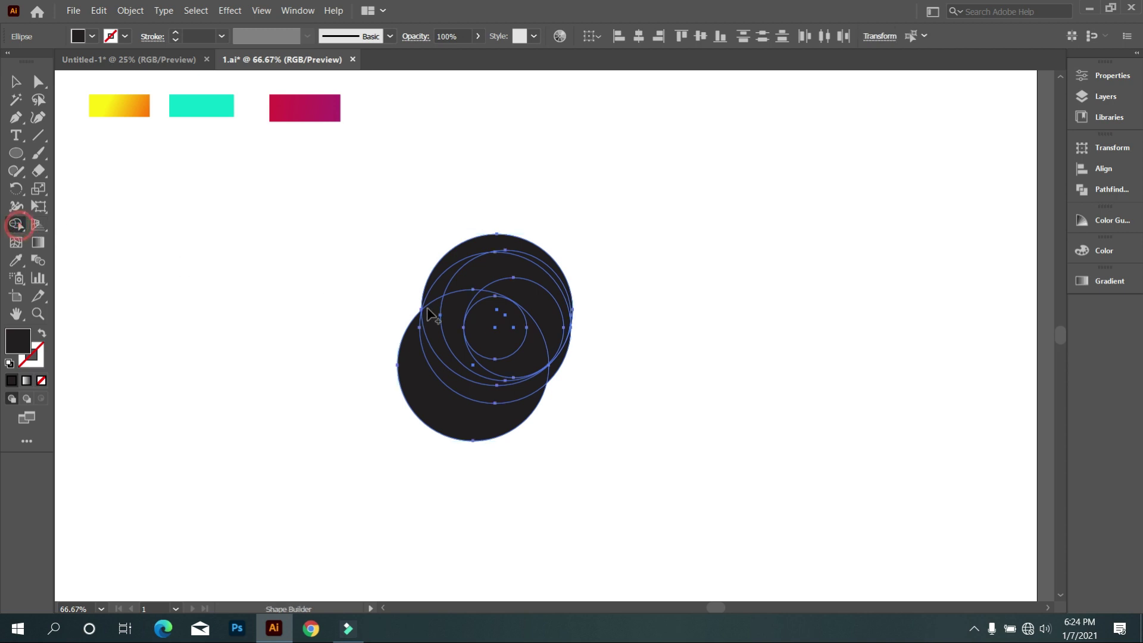
left_click(459, 385)
left_click(443, 348)
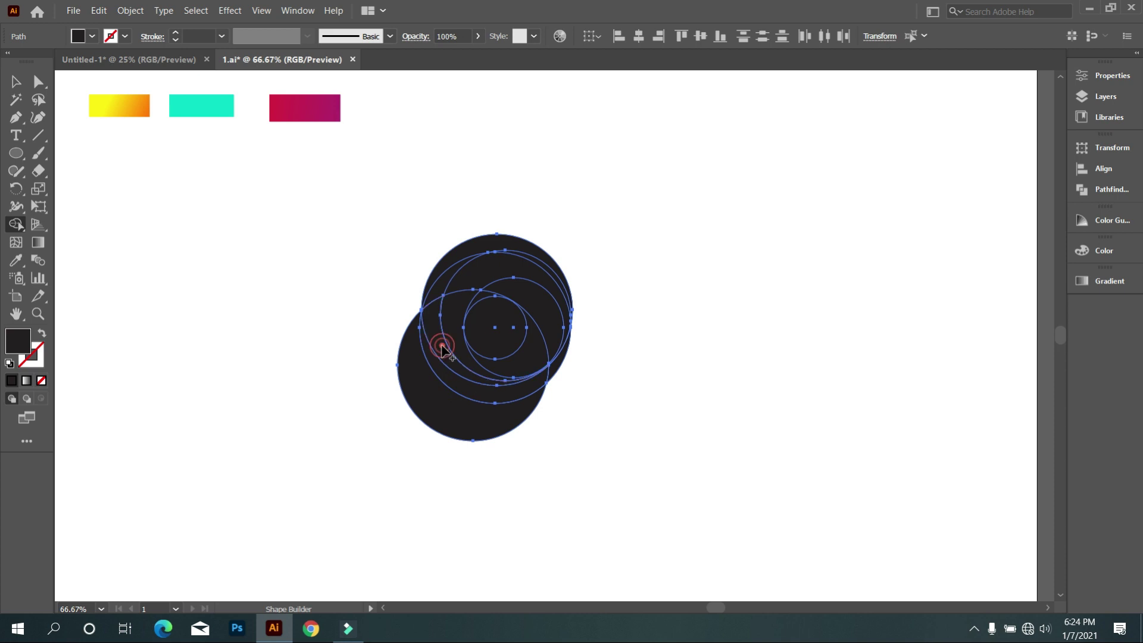
left_click(471, 292)
left_click(524, 384)
left_click(458, 367)
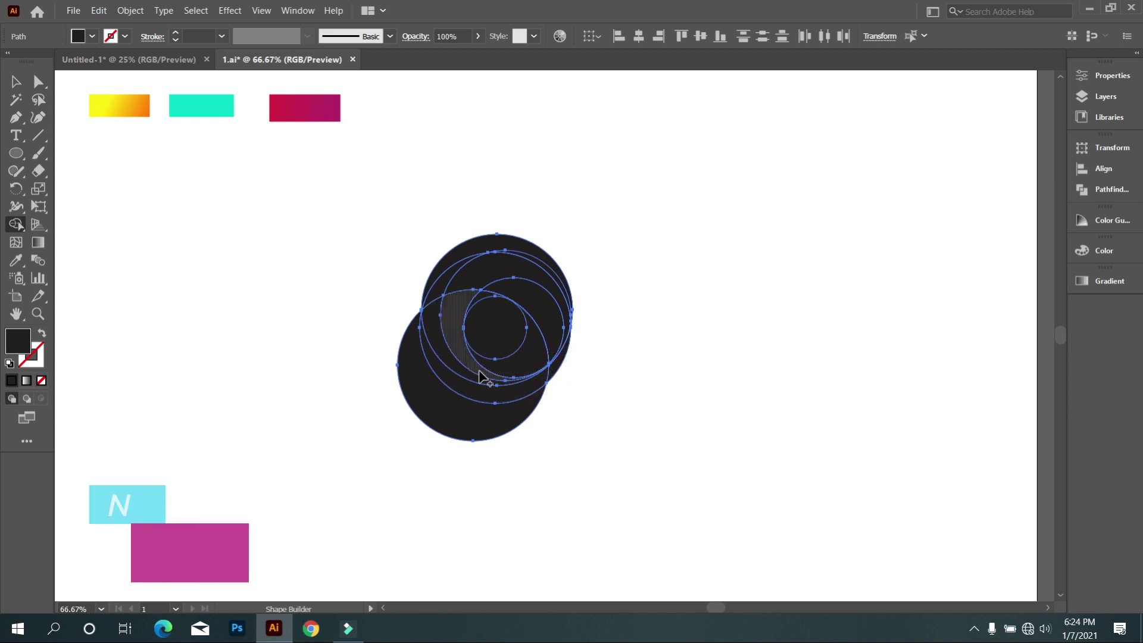
left_click(477, 371)
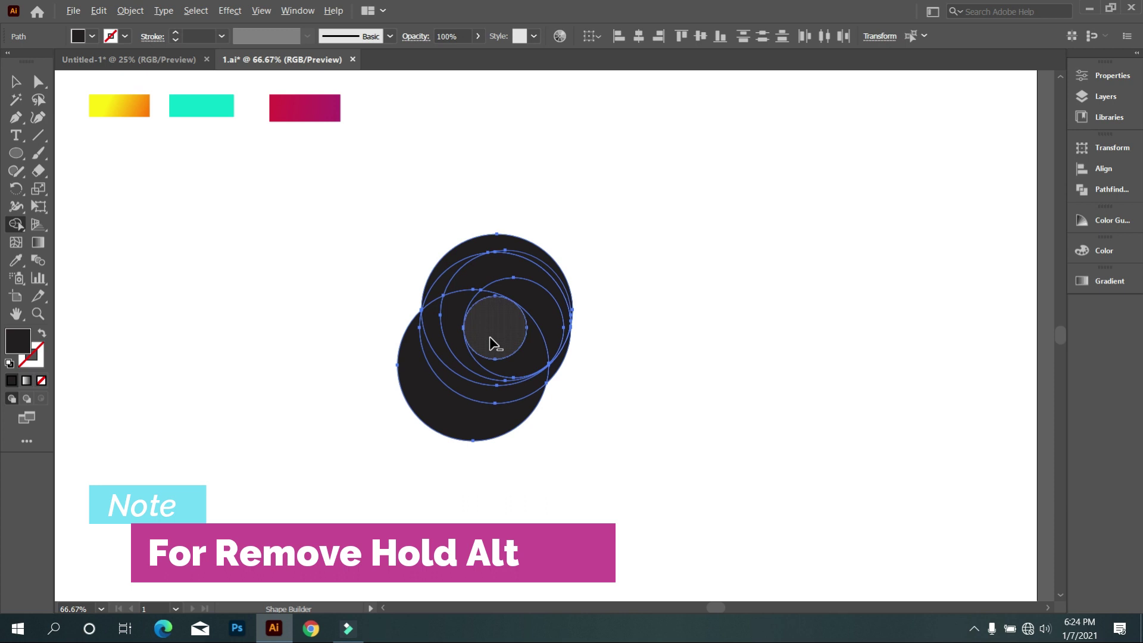
left_click(490, 338, "alt")
Zoom in and merge the top crescent and the thin sliver at the ring's right edge.
scroll(459, 268, "up", 1)
left_click(458, 263, "alt")
scroll(642, 419, "up", 2)
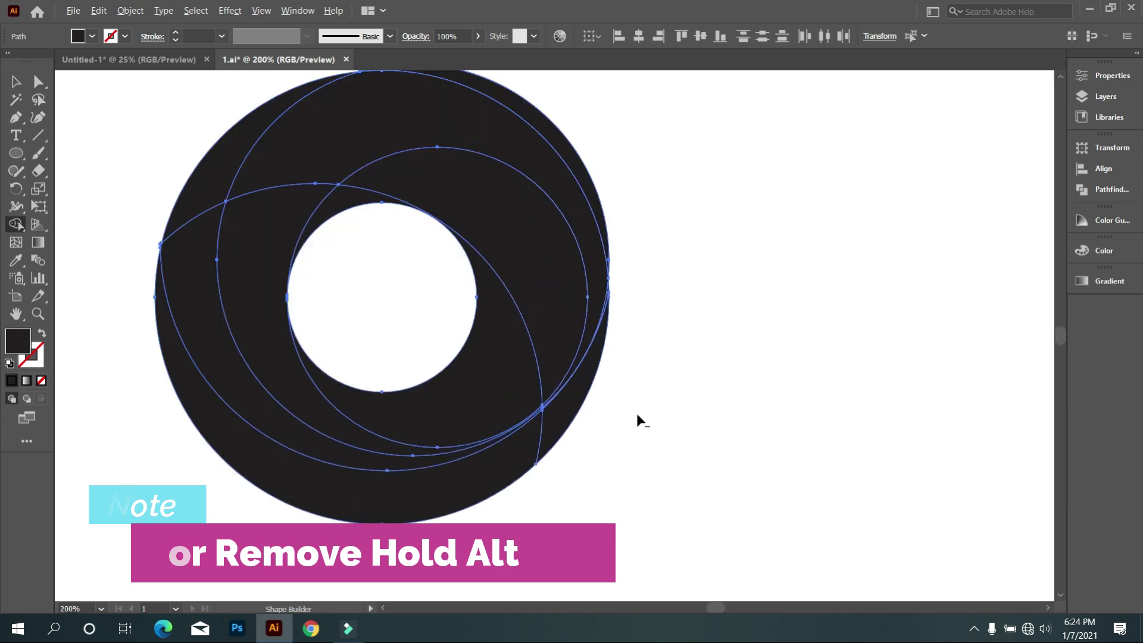
scroll(637, 413, "up", 1)
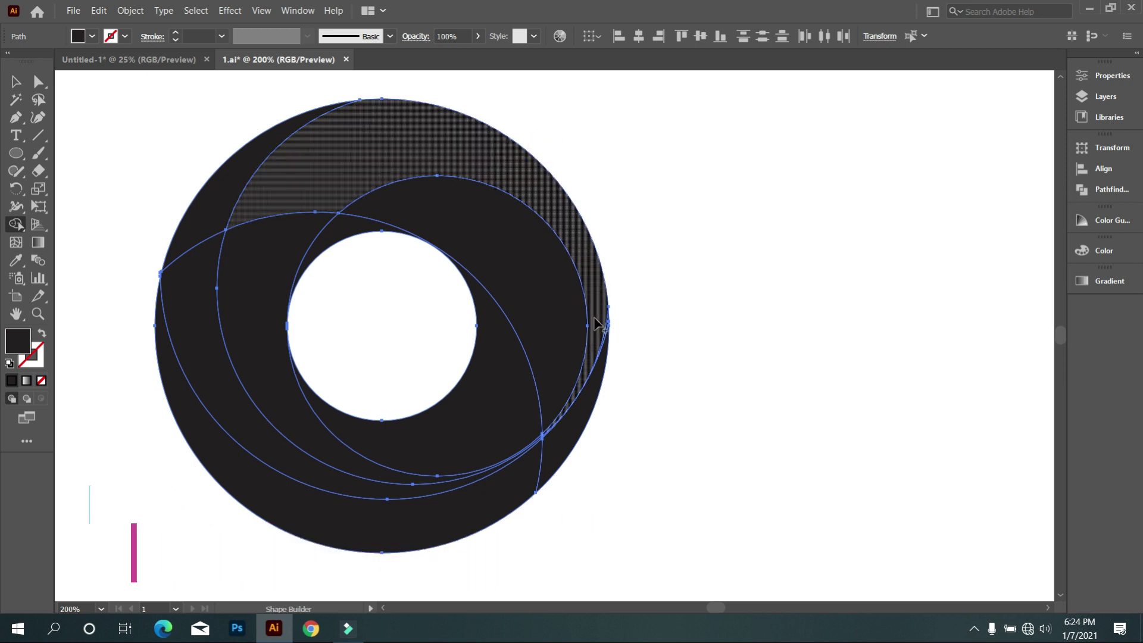
scroll(573, 388, "up", 1)
scroll(619, 333, "up", 2)
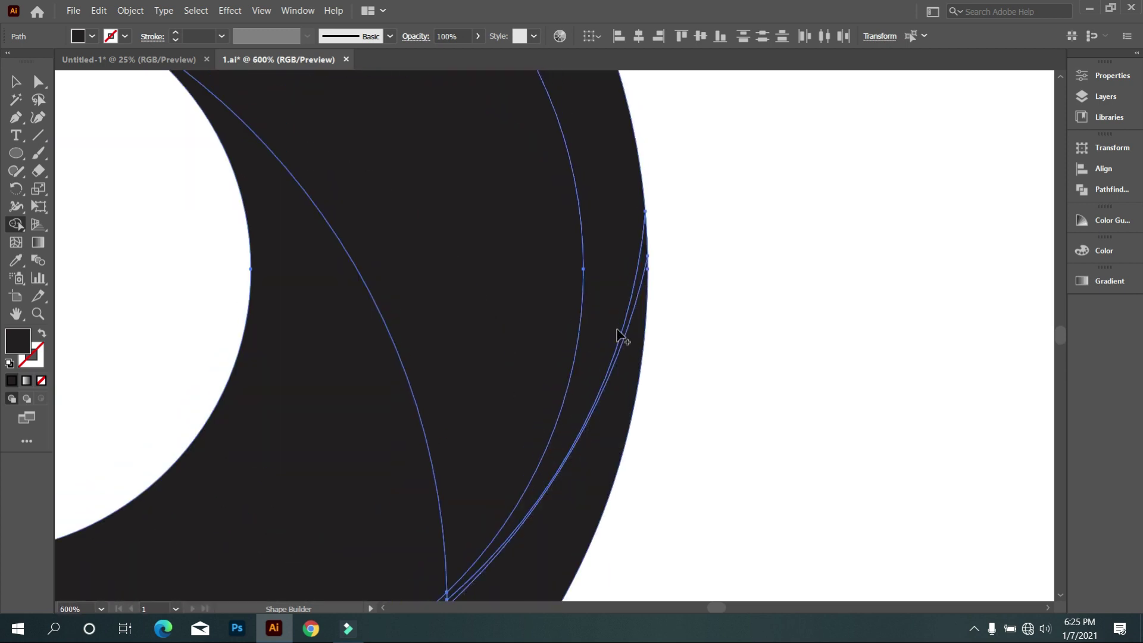
scroll(636, 347, "up", 1)
mouse_move(635, 339)
left_mouse_down()
mouse_move(621, 272)
mouse_move(592, 357)
left_mouse_up()
Zoom out and pan so the whole ring and the three colour swatches are in view.
scroll(536, 465, "down", 4)
scroll(407, 471, "down", 2)
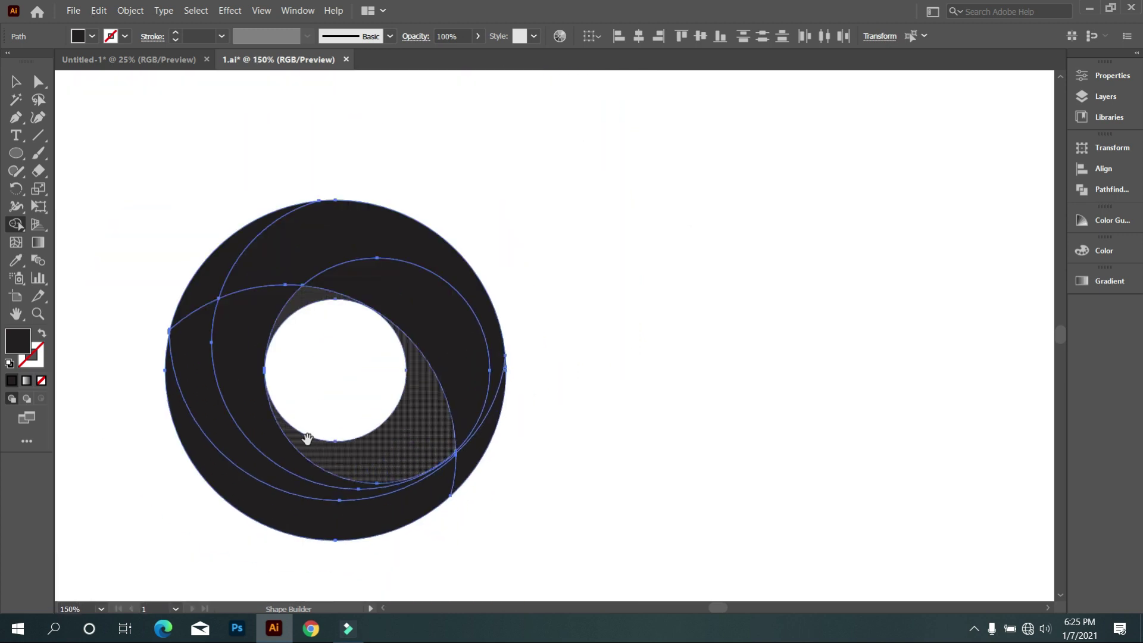
left_click_drag(307, 439, 460, 394)
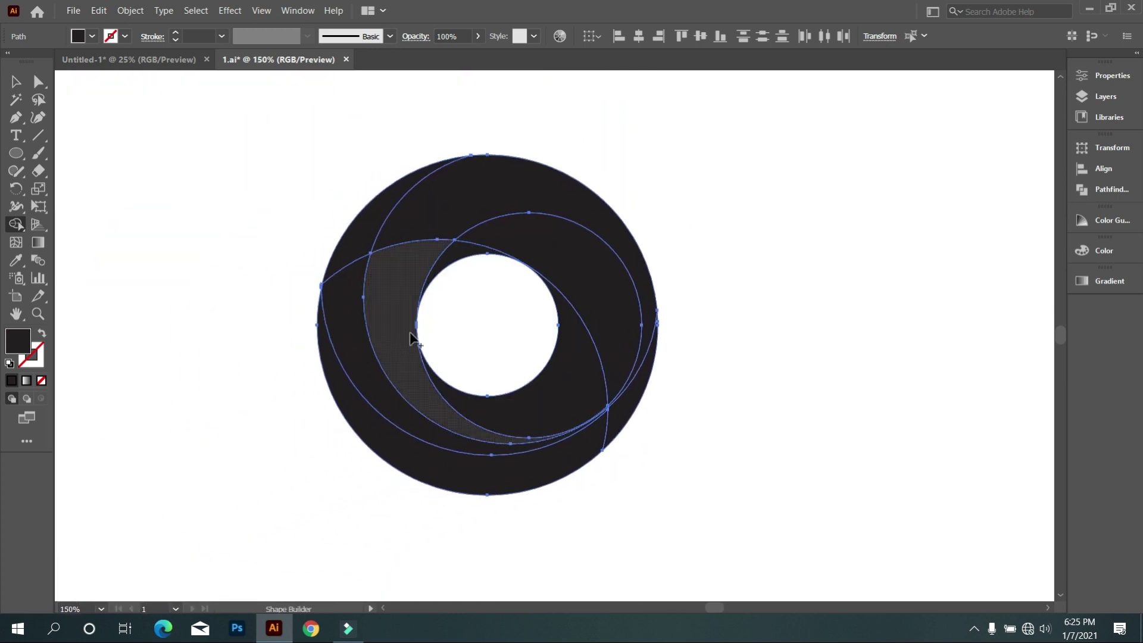
scroll(413, 338, "down", 1)
scroll(227, 269, "down", 1)
mouse_move(223, 262)
left_mouse_down()
mouse_move(372, 306)
mouse_move(354, 293)
mouse_move(446, 384)
left_mouse_up()
scroll(459, 365, "up", 1)
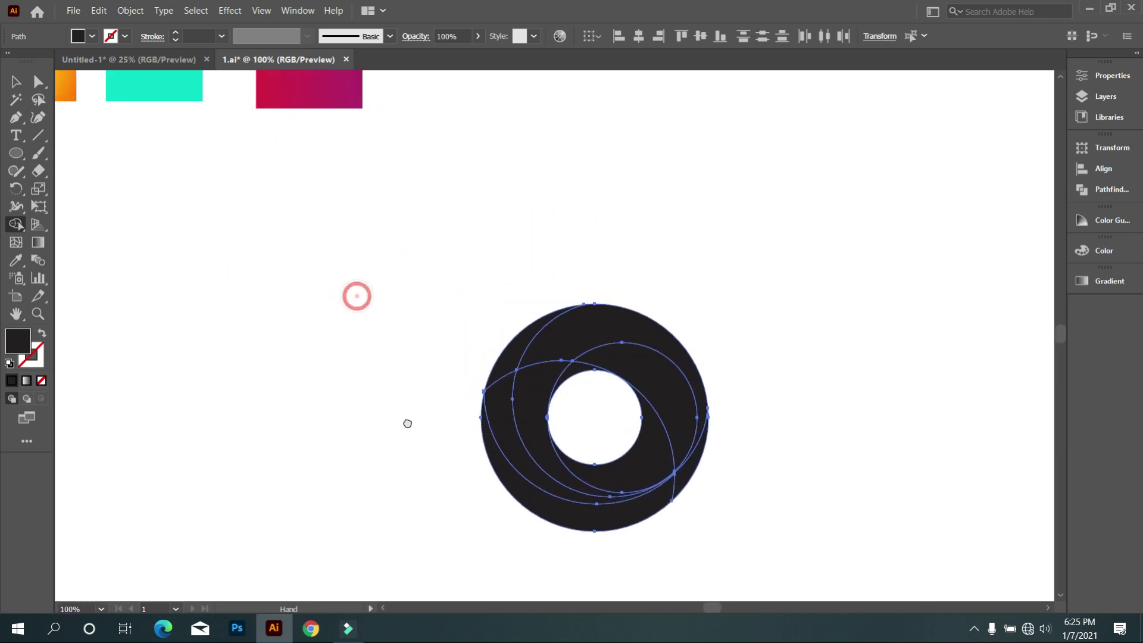
Move the whole ring up and left on the artboard.
left_click(15, 82)
left_click_drag(365, 214, 806, 570)
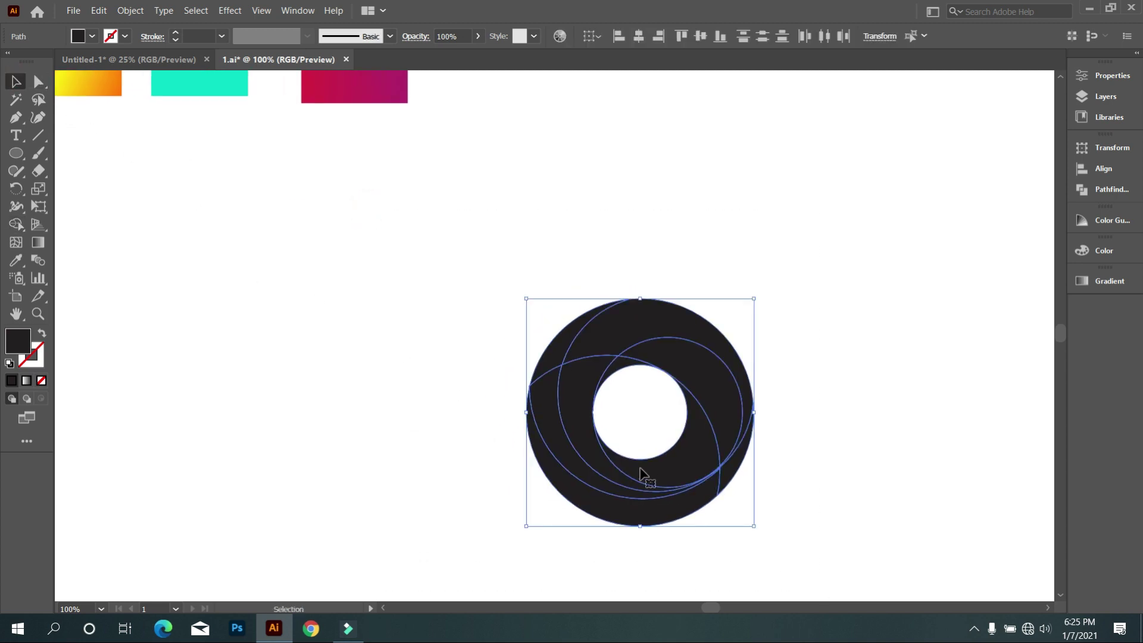
left_click_drag(579, 439, 395, 363)
mouse_move(252, 438)
left_mouse_down()
mouse_move(364, 496)
mouse_move(345, 482)
left_mouse_up()
left_click(839, 430)
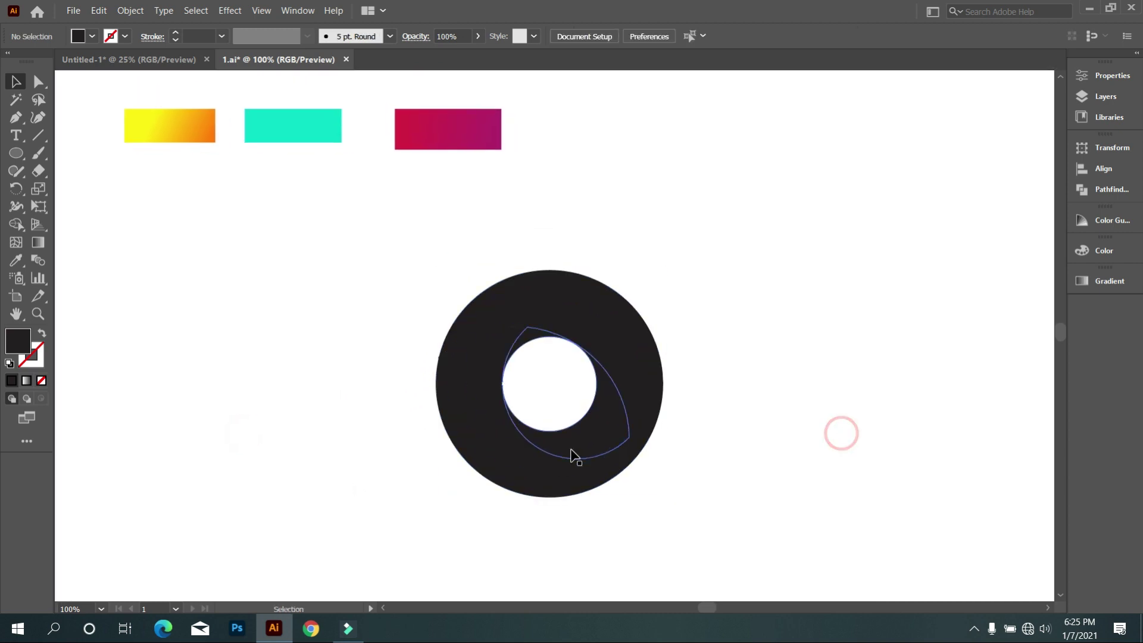
Eyedropper the yellow-orange gradient onto the lower-left and inner crescents, and crimson-purple onto the next crescent.
left_click(572, 486)
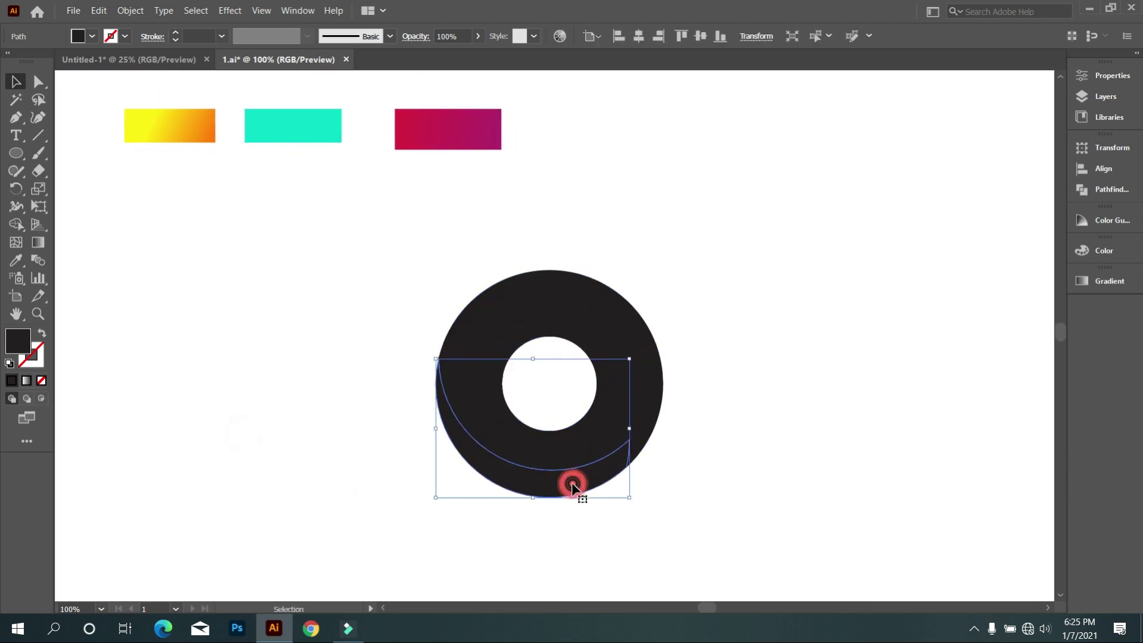
left_click(16, 260)
left_click(169, 126)
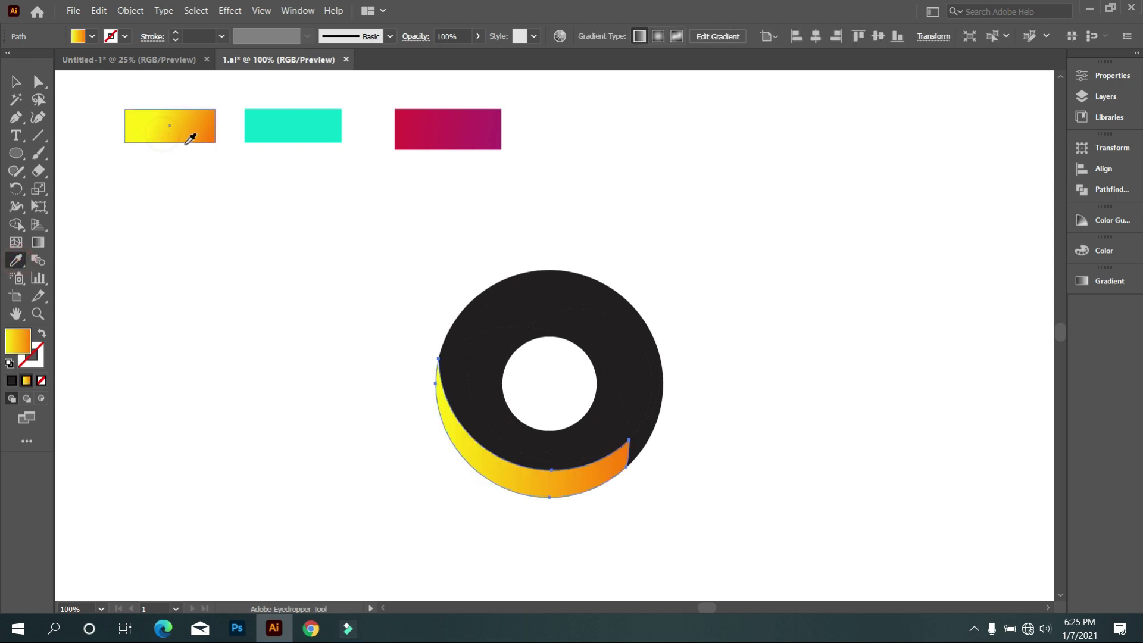
key("ctrl")
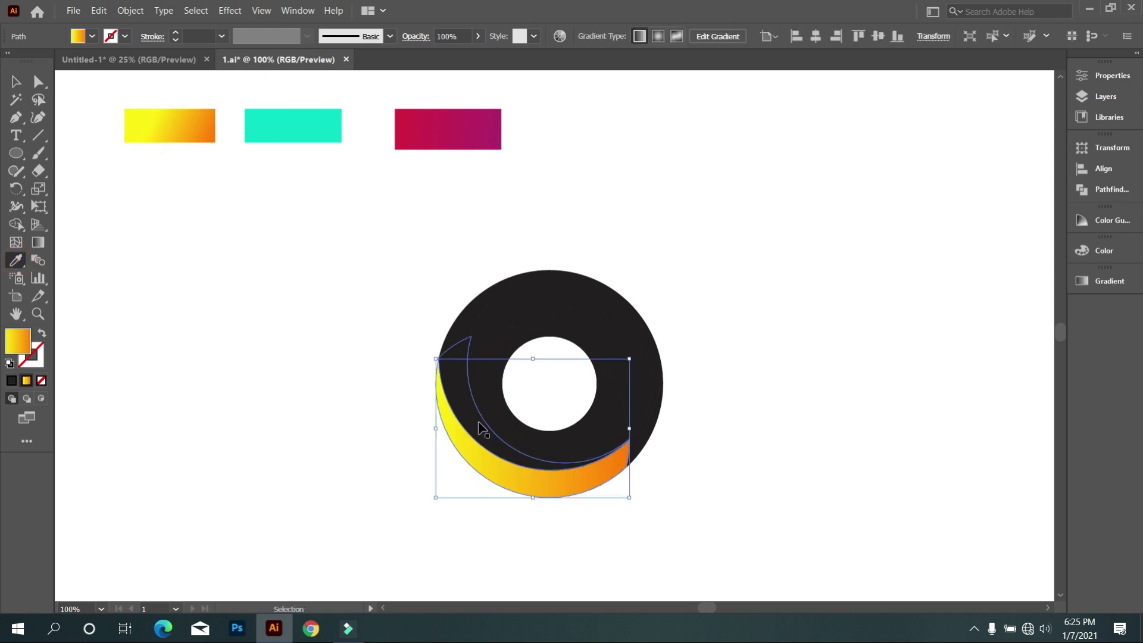
left_click(480, 429, "ctrl")
left_click(188, 125)
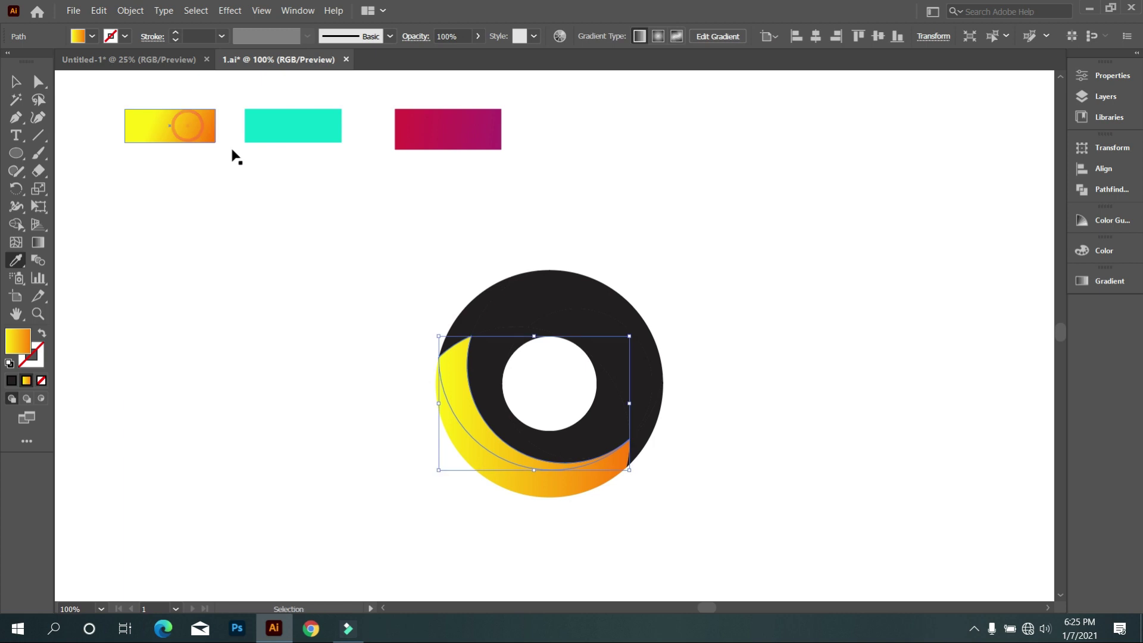
left_click(494, 407, "ctrl")
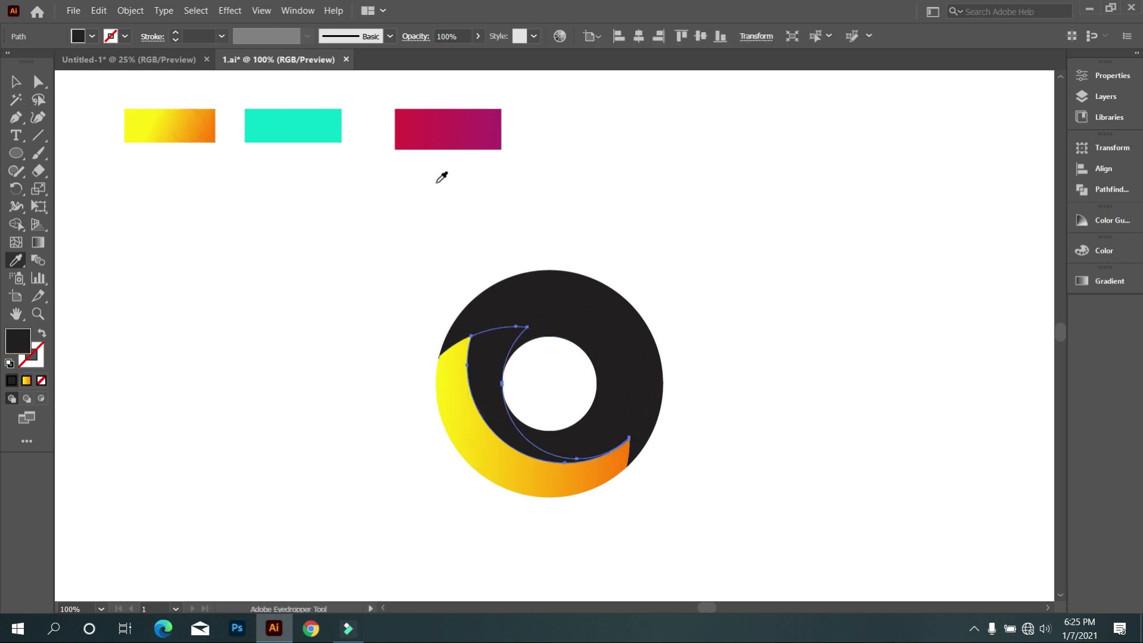
left_click(439, 121)
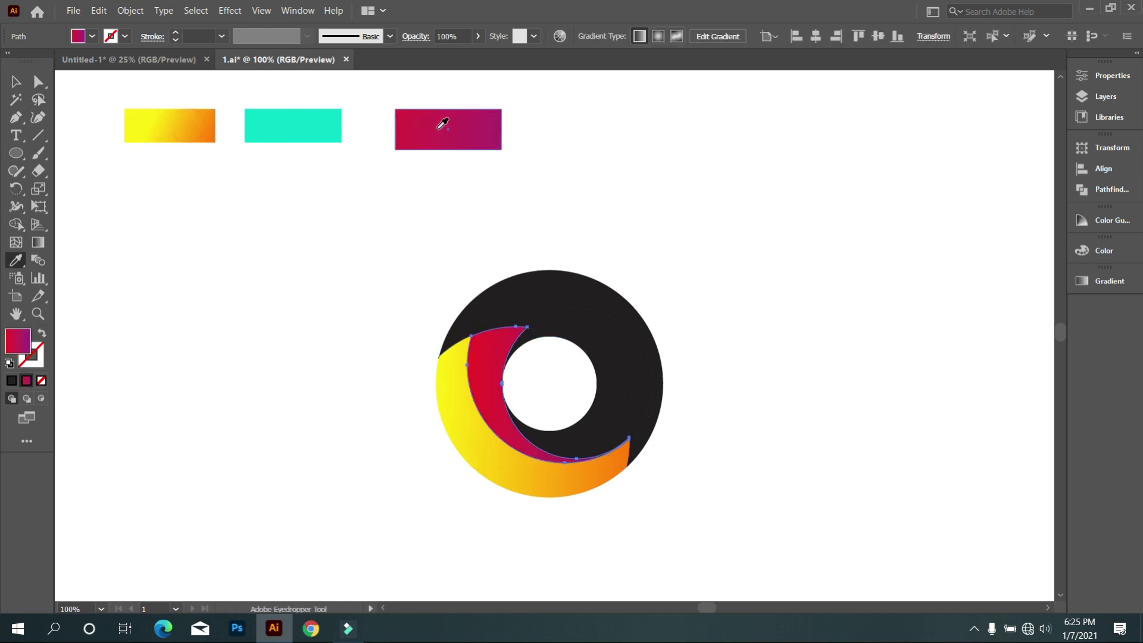
Fill the top-left, outer, inner and right crescents with teal, switching one inner crescent to crimson-purple.
left_click(456, 329, "ctrl")
left_click(309, 123)
left_click(518, 309, "ctrl")
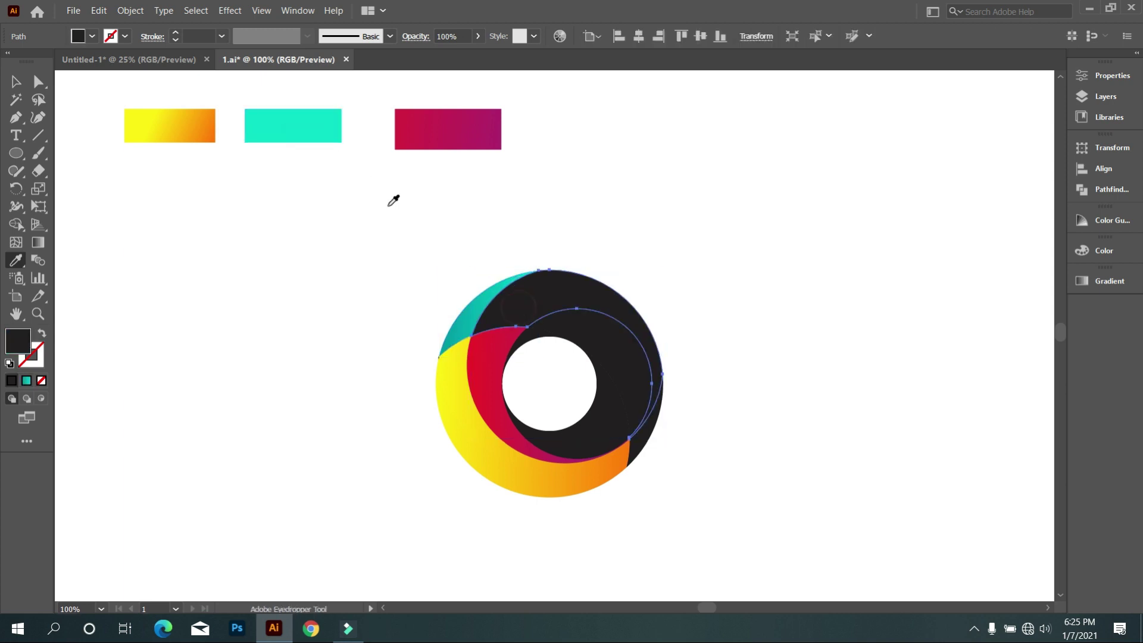
left_click(288, 121)
left_click(619, 364, "ctrl")
left_click(322, 121)
left_click(607, 451, "ctrl")
left_click(330, 134)
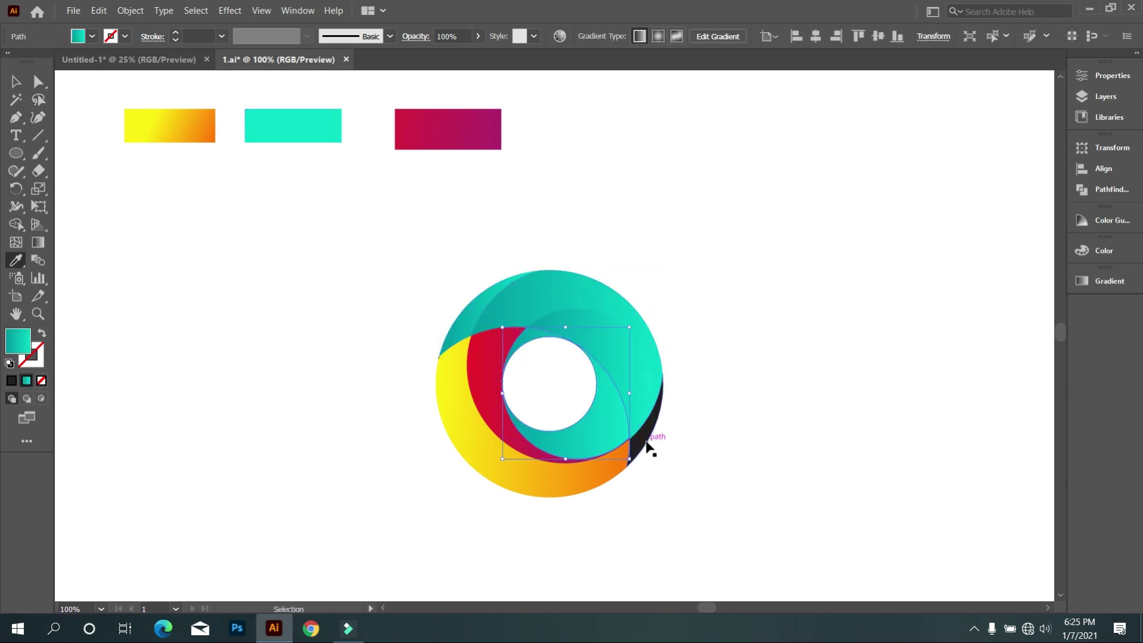
left_click(442, 128)
left_click(654, 435, "ctrl")
left_click(309, 125)
Drag the yellow-orange crescent's gradient diagonally from upper left to lower right, then deselect.
key("v")
scroll(560, 398, "down", 1)
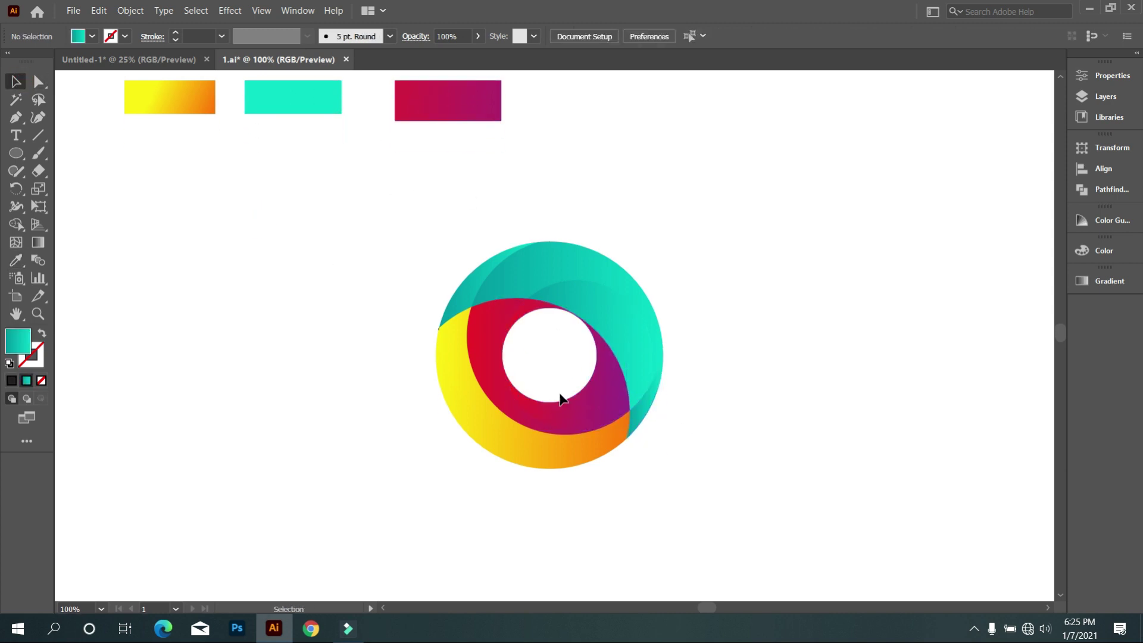
scroll(601, 429, "up", 2)
left_click(447, 451)
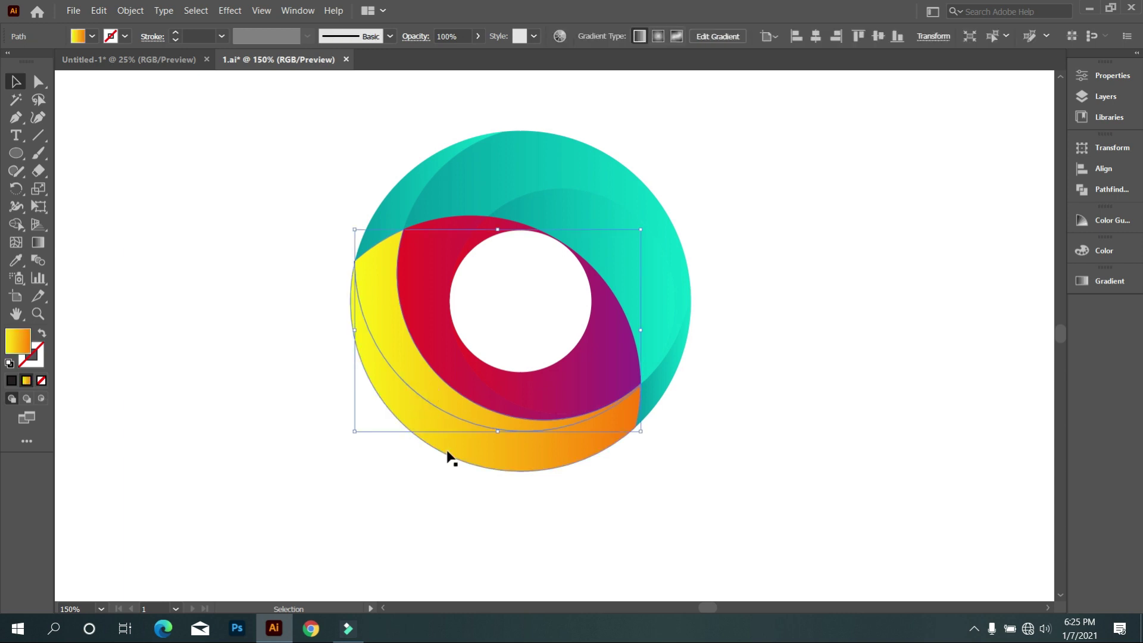
left_click(37, 249)
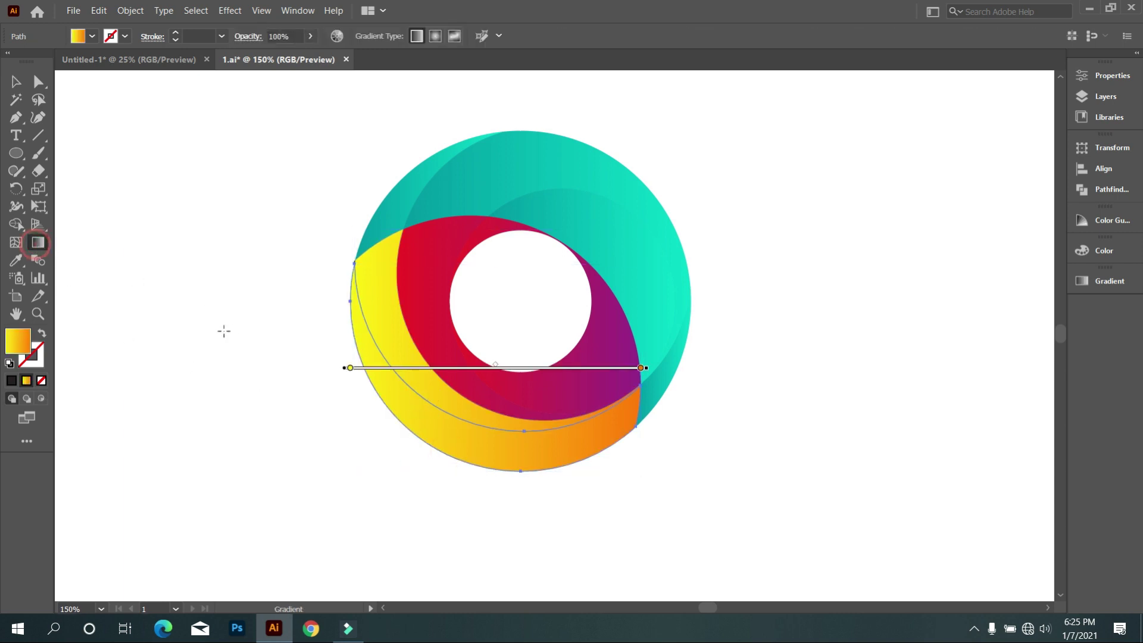
left_click_drag(214, 267, 695, 490)
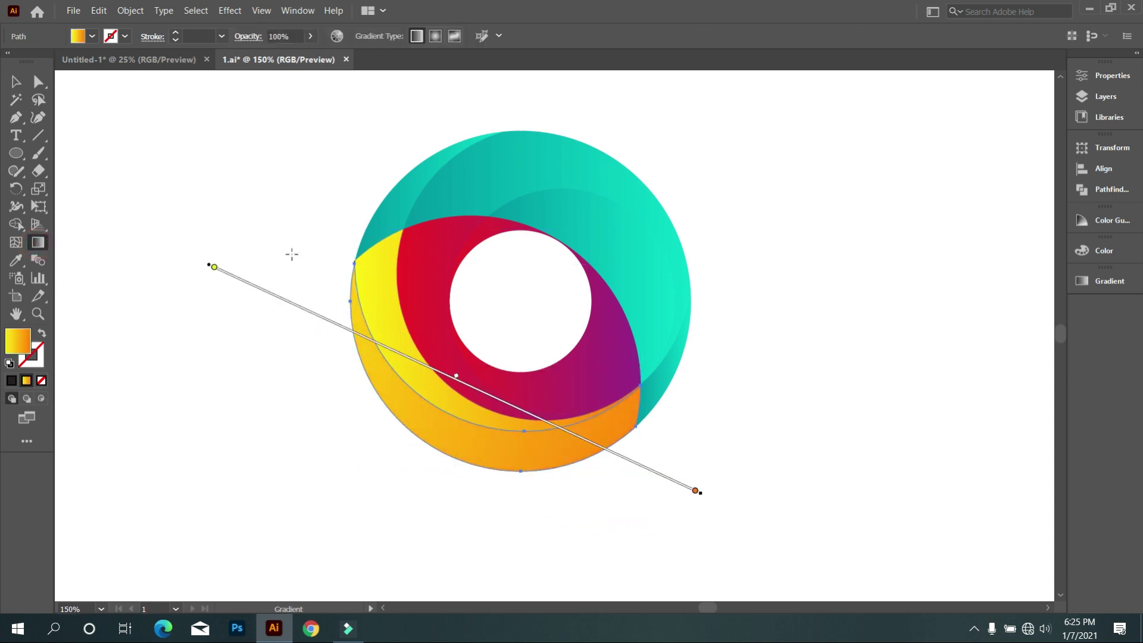
left_click_drag(340, 413, 612, 514)
mouse_move(316, 301)
left_mouse_down()
mouse_move(607, 499)
mouse_move(622, 475)
left_mouse_up()
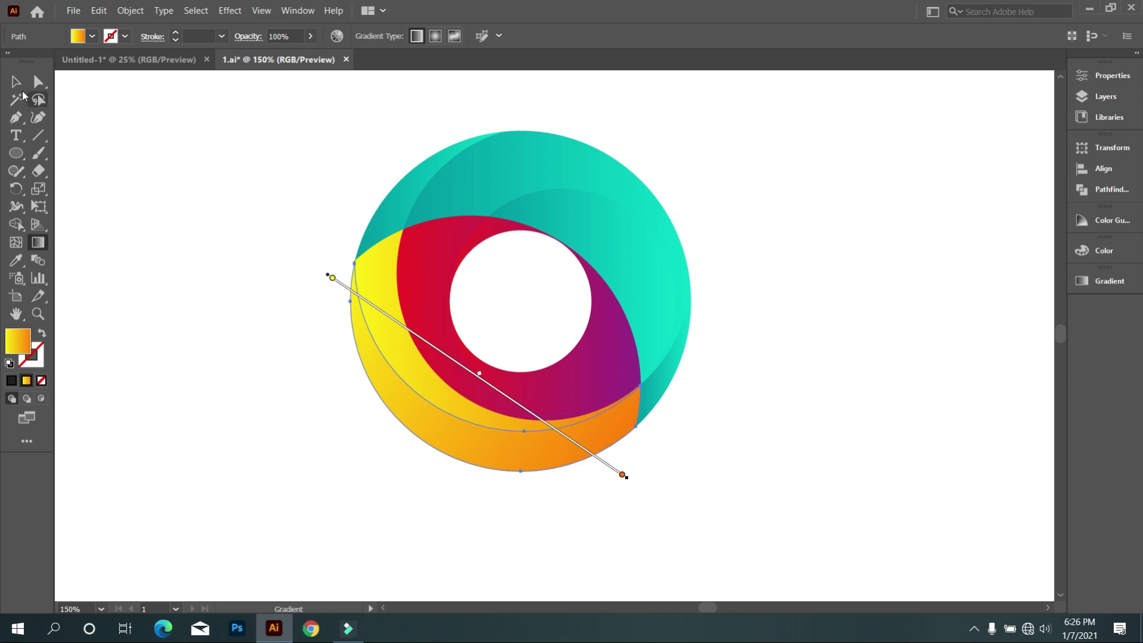
left_click(16, 81)
left_click(84, 177)
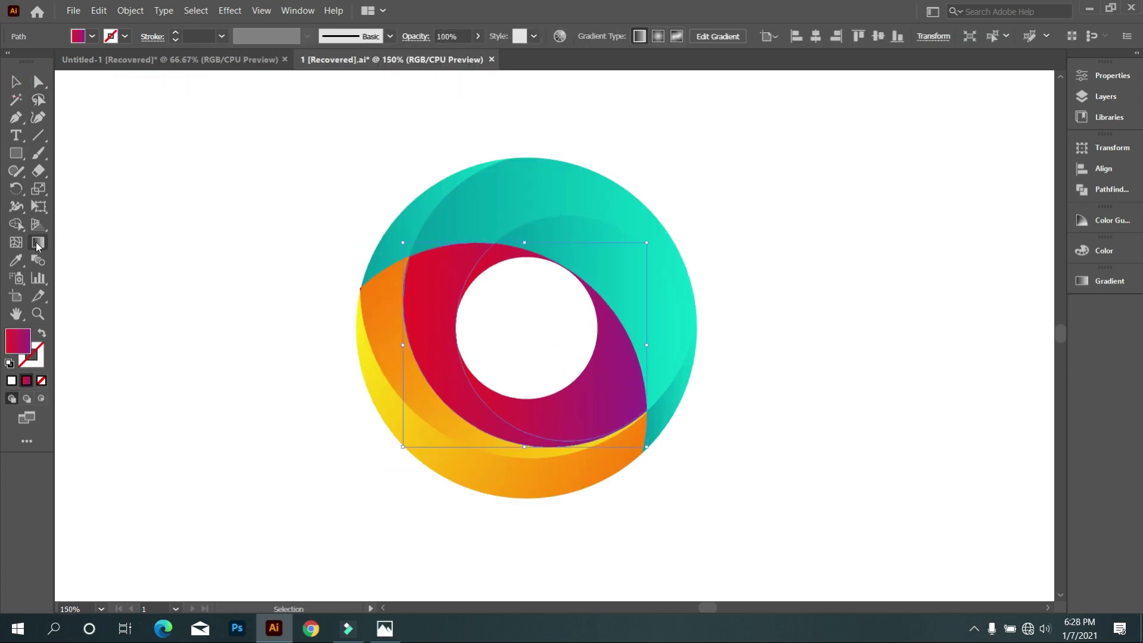
Redraw the crimson-purple crescent's gradient with several diagonal drags, then deselect it.
left_click(37, 244)
left_click_drag(383, 301, 566, 493)
left_click_drag(380, 237, 605, 452)
left_click_drag(348, 272, 573, 484)
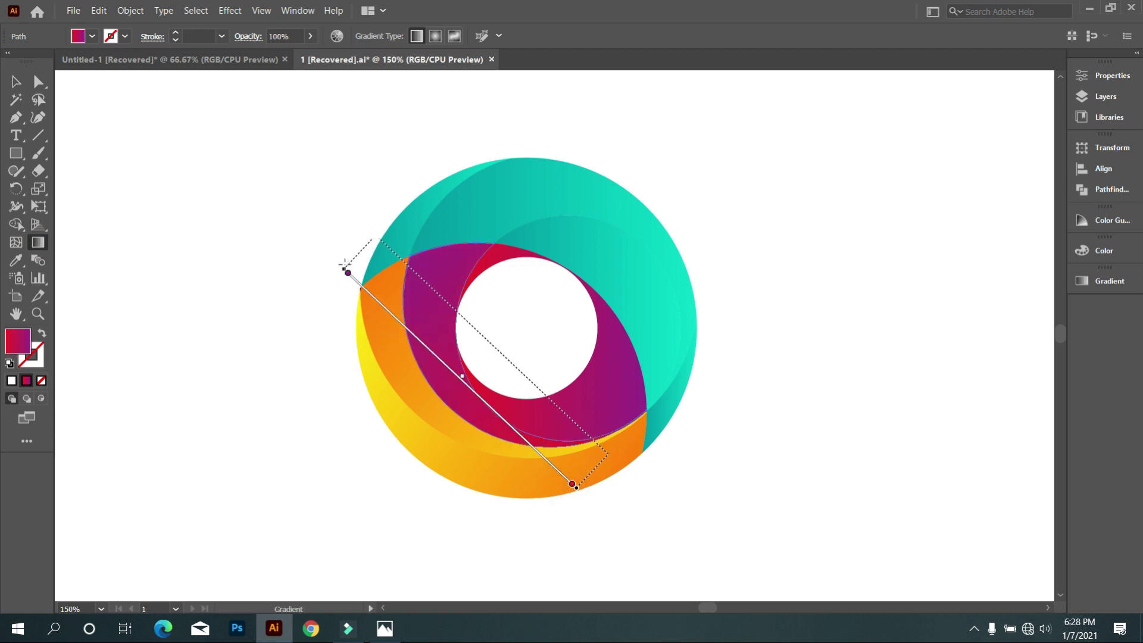
left_click_drag(386, 226, 491, 344)
left_click(84, 122)
Shorten the crescent's diagonal gradient so it reads mostly red, blending to purple at lower right.
left_click(528, 376)
left_click(38, 243)
left_click_drag(448, 267, 632, 427)
left_click_drag(531, 326, 653, 470)
left_click_drag(416, 173, 657, 467)
left_click_drag(578, 379, 695, 475)
left_click(17, 82)
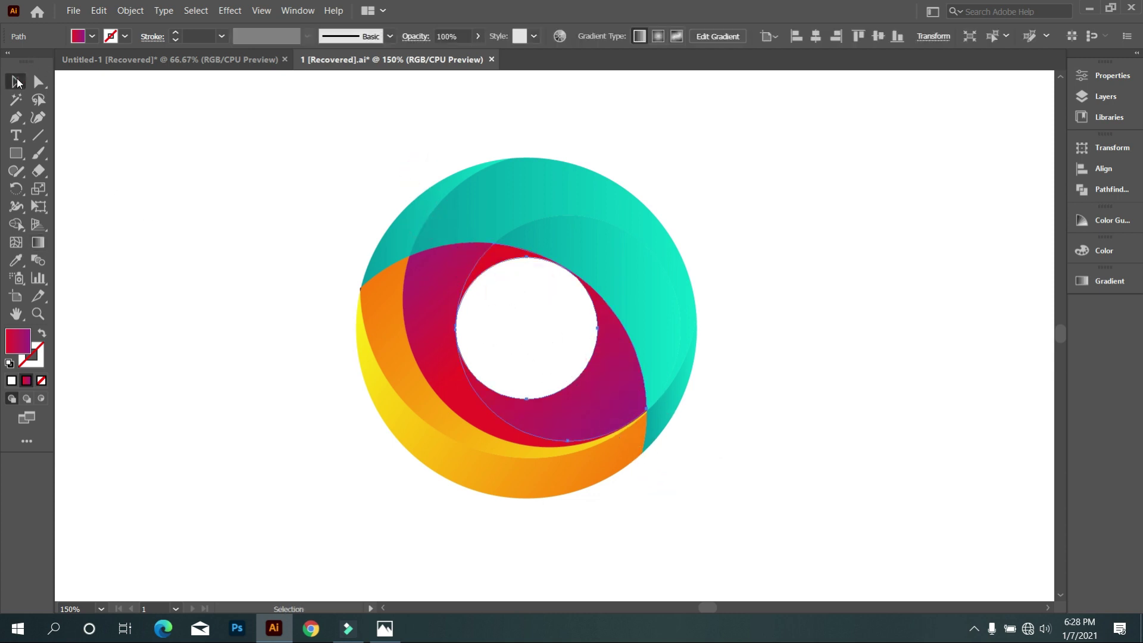
Change the inner teal crescent's left gradient stop to black for a dark-to-teal gradient.
left_click(628, 304)
left_click(1109, 282)
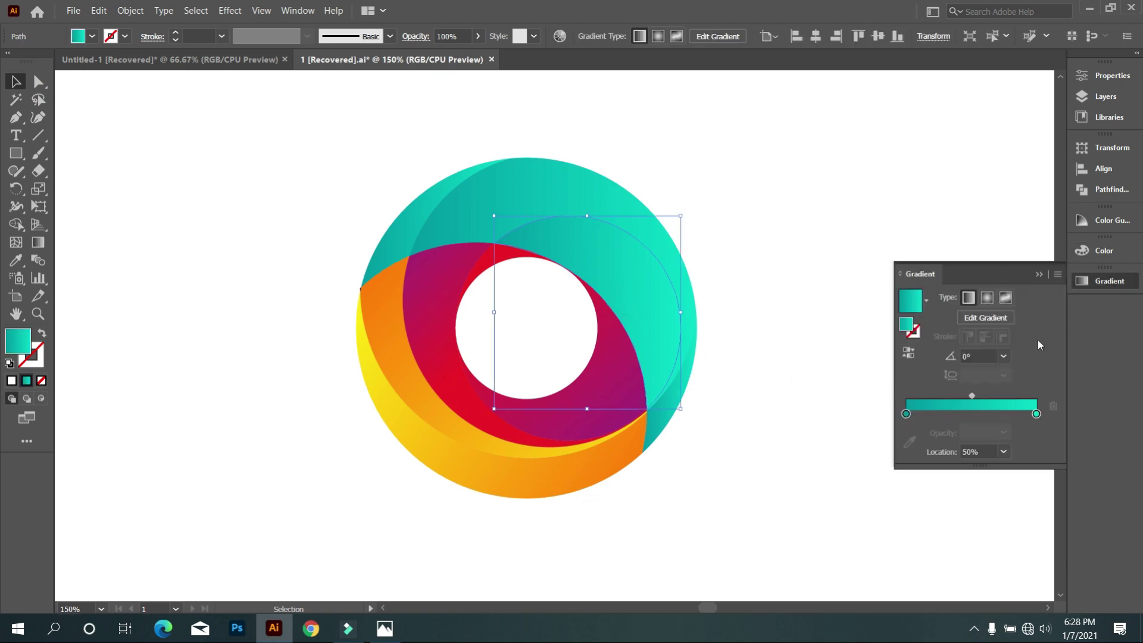
double_click(907, 413)
left_click(921, 459)
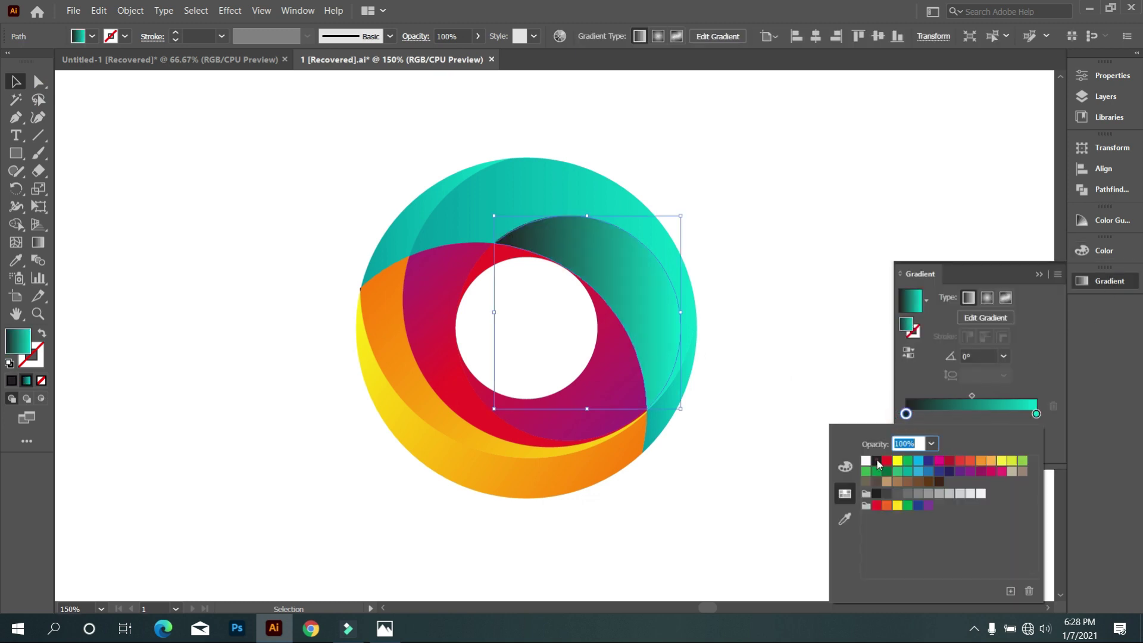
left_click(289, 286)
Re-angle the dark-to-teal crescent's gradient diagonally, settling at about -14°.
left_click(623, 293)
key("g")
left_click_drag(516, 186, 731, 416)
left_click_drag(473, 250, 771, 376)
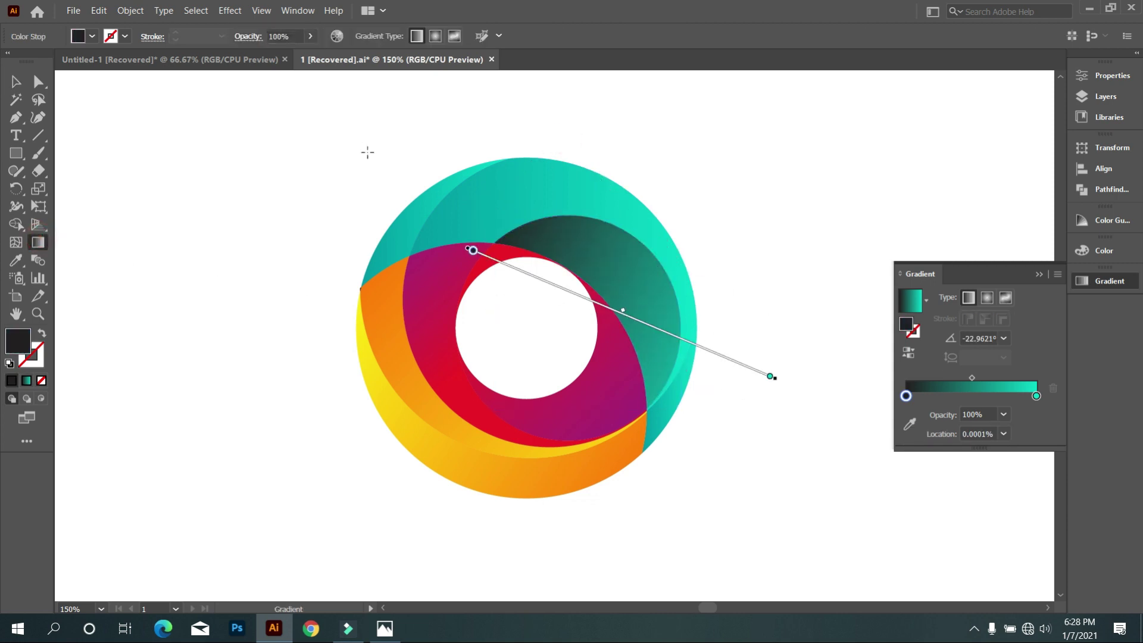
left_click_drag(347, 202, 623, 317)
left_click_drag(503, 319, 749, 302)
left_click_drag(371, 194, 621, 317)
left_click_drag(477, 205, 634, 318)
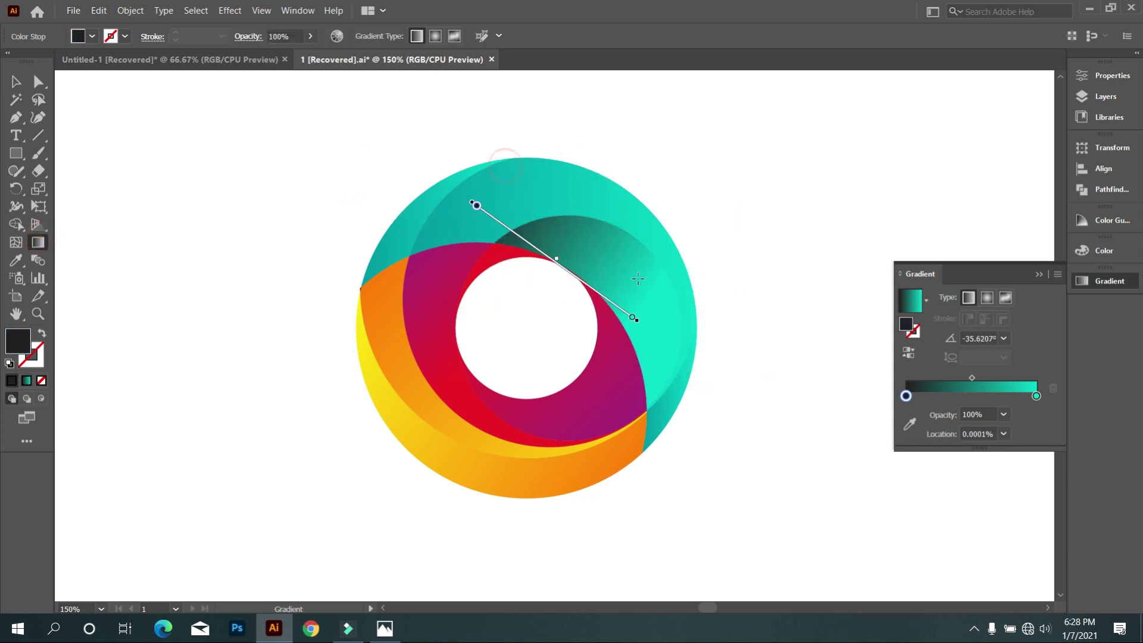
left_click_drag(531, 234, 651, 327)
left_click_drag(511, 273, 800, 314)
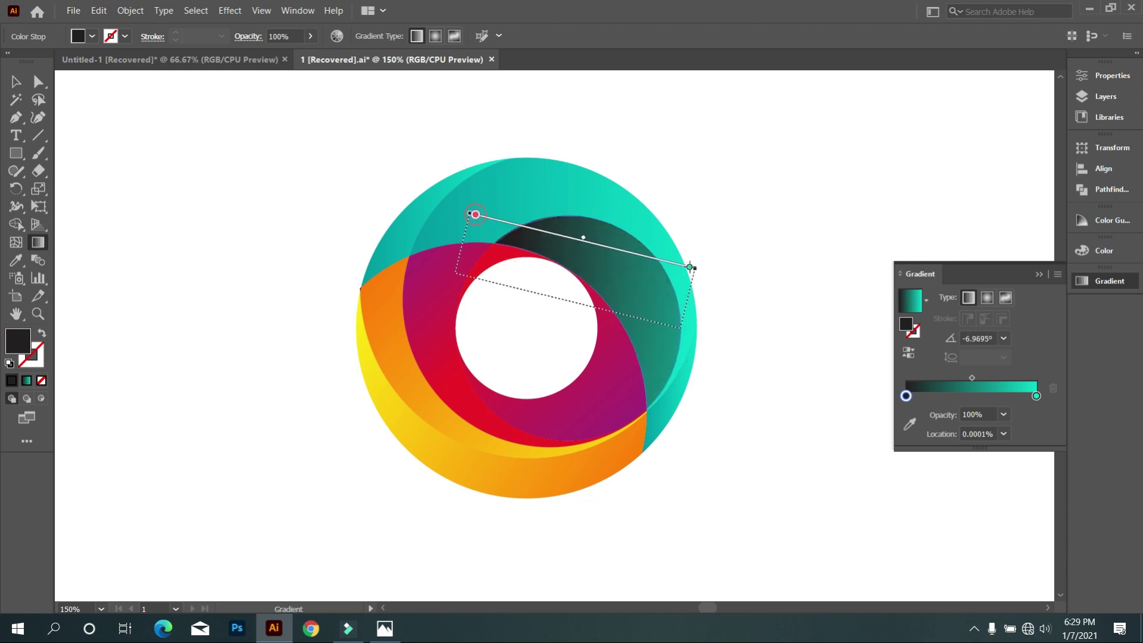
left_click_drag(461, 273, 675, 326)
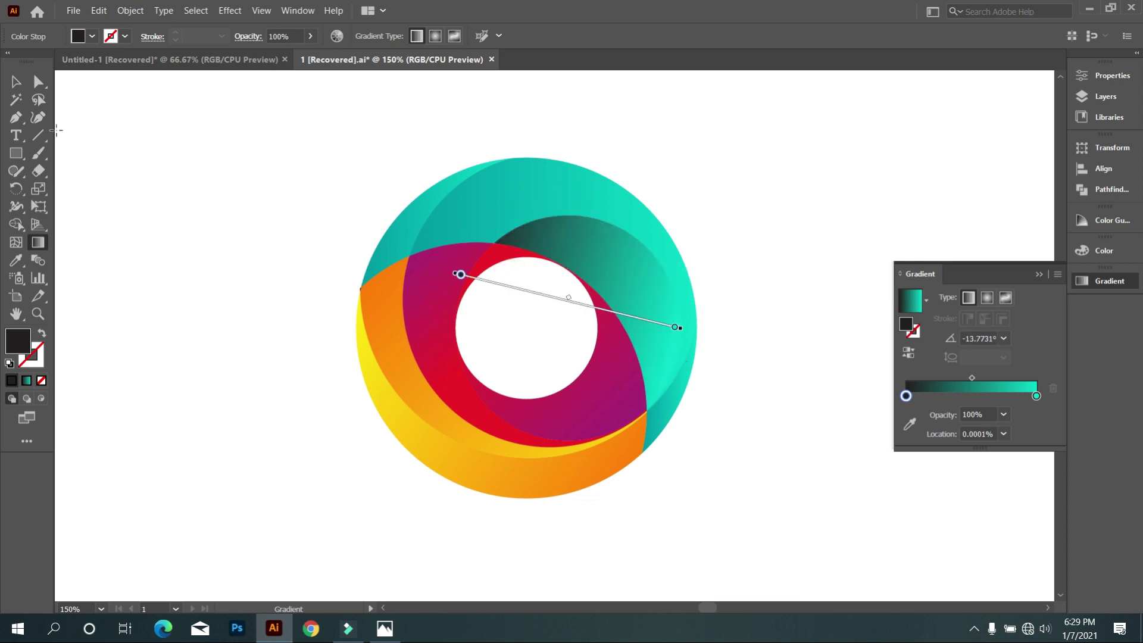
Angle the outer teal ring's gradient diagonally, settling at about -15°.
left_click(16, 82)
left_click(89, 94)
left_click(446, 242)
key("g")
left_click_drag(402, 172, 664, 315)
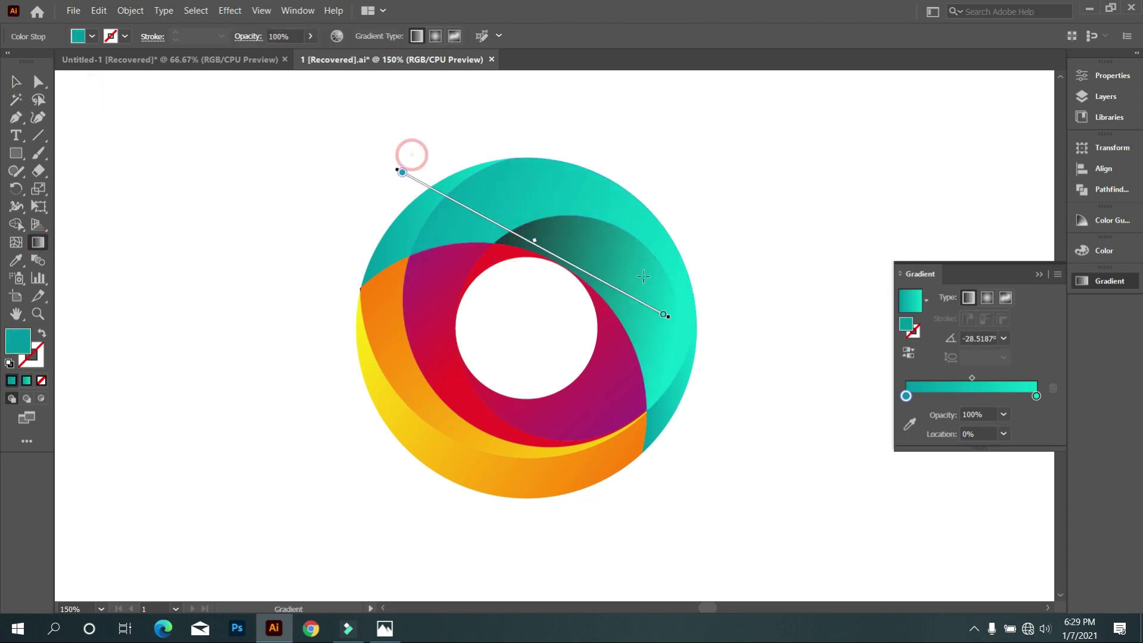
left_click_drag(668, 199, 756, 238)
left_click_drag(459, 232, 717, 324)
left_click_drag(369, 222, 560, 274)
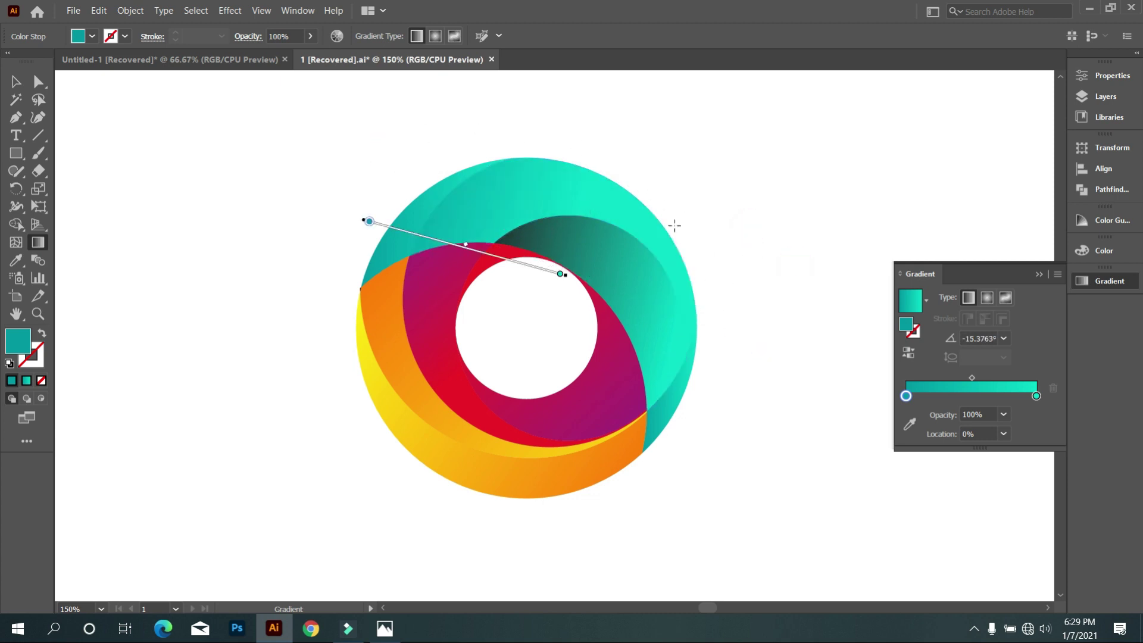
Redraw the dark inner crescent's gradient diagonally across the shape.
left_click(16, 81)
left_click(733, 349)
left_click(666, 342)
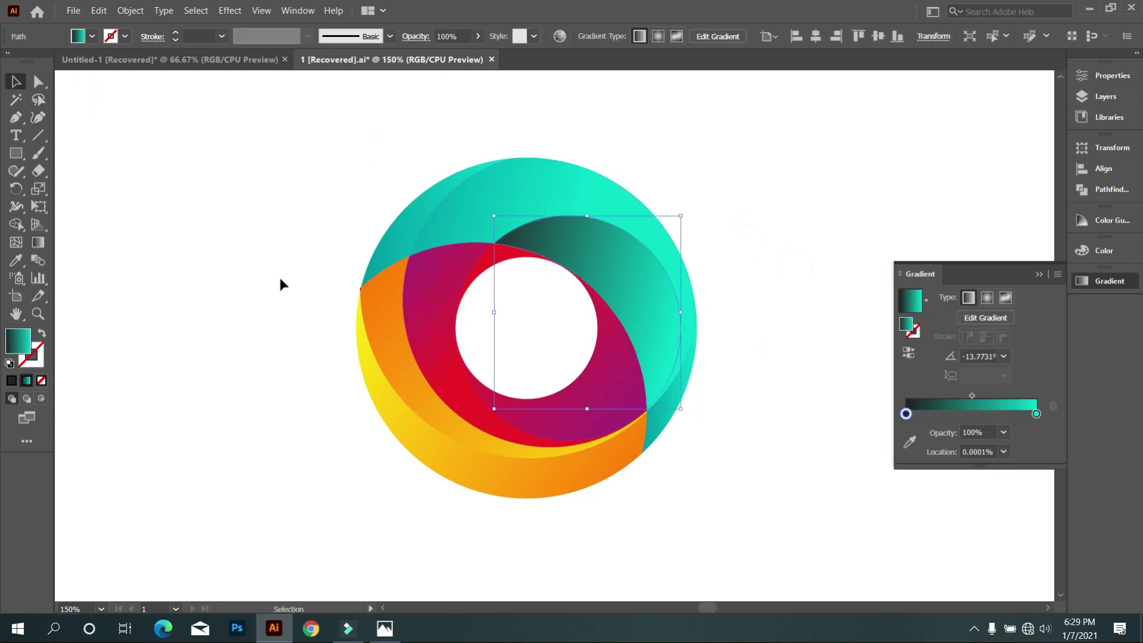
key("g")
left_click_drag(449, 190, 707, 369)
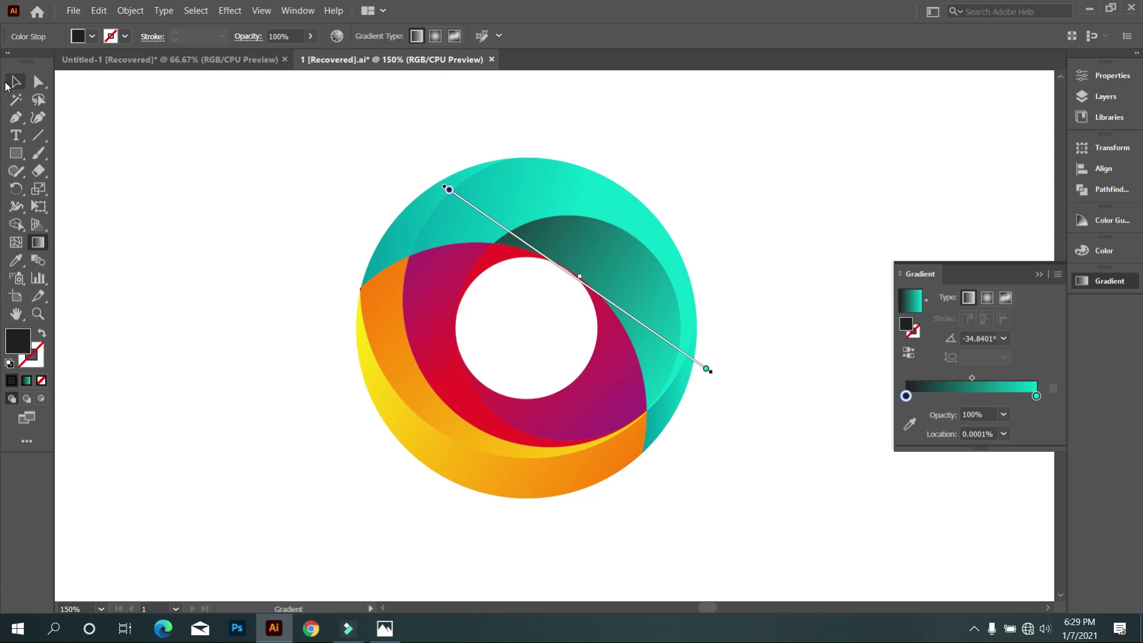
Redraw the outer teal ring's gradient in the reverse direction, at about 162°.
left_click(16, 82)
left_click(472, 225)
key("g")
left_click_drag(534, 197, 745, 284)
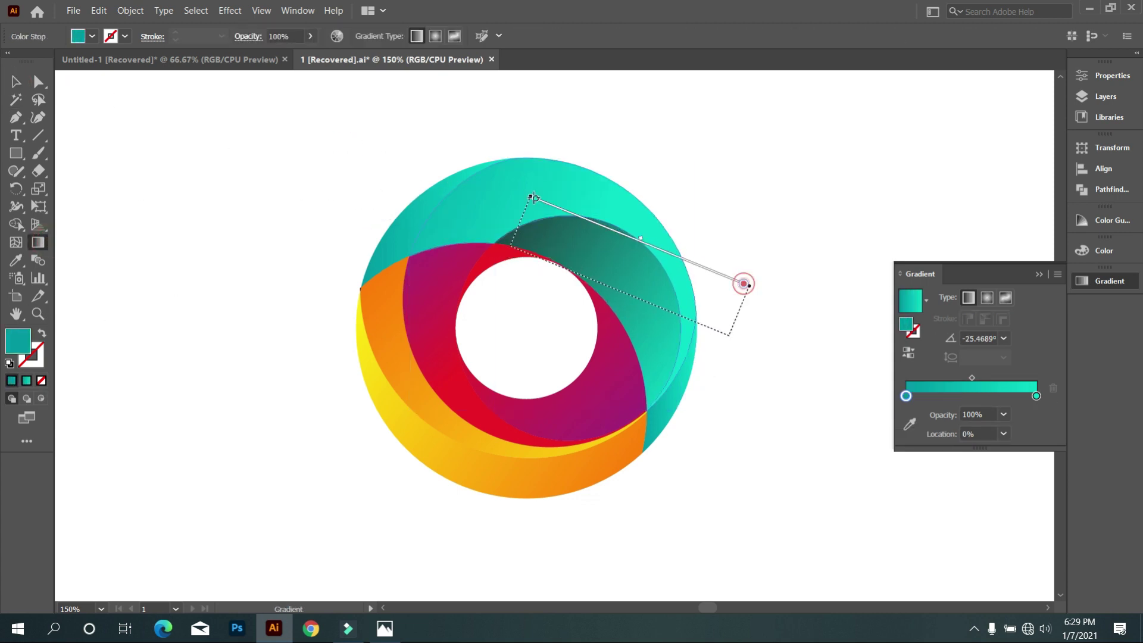
left_click_drag(683, 311, 415, 223)
Redraw the dark crescent's gradient to start from the upper left.
left_click(16, 82)
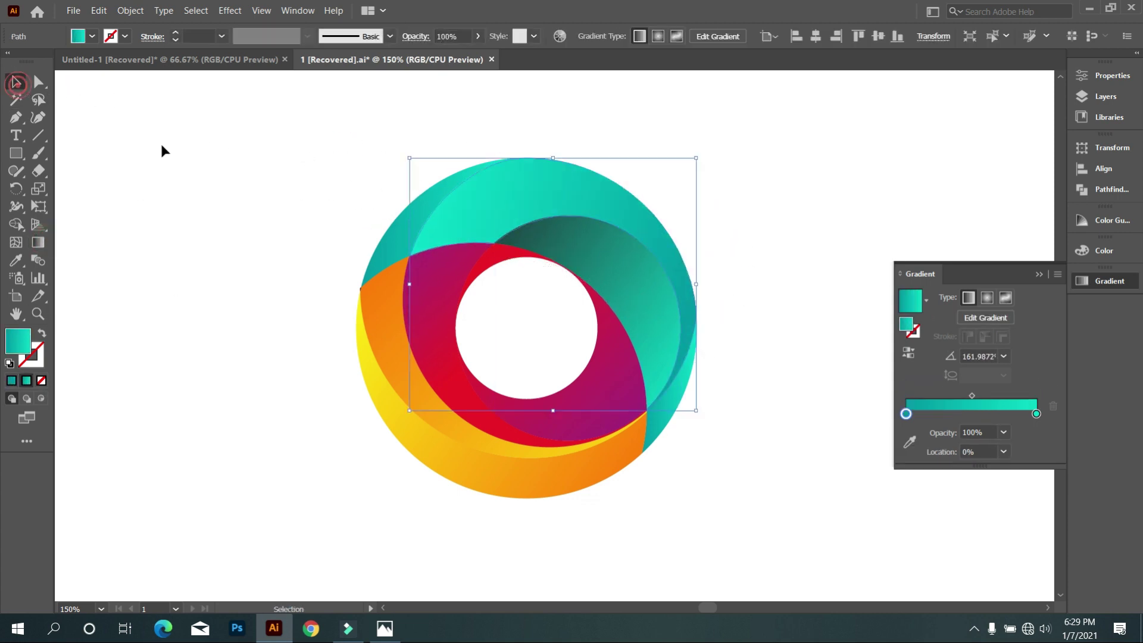
scroll(576, 402, "down", 3)
left_click(575, 402)
scroll(487, 371, "up", 2)
scroll(502, 375, "up", 1)
scroll(644, 462, "up", 1)
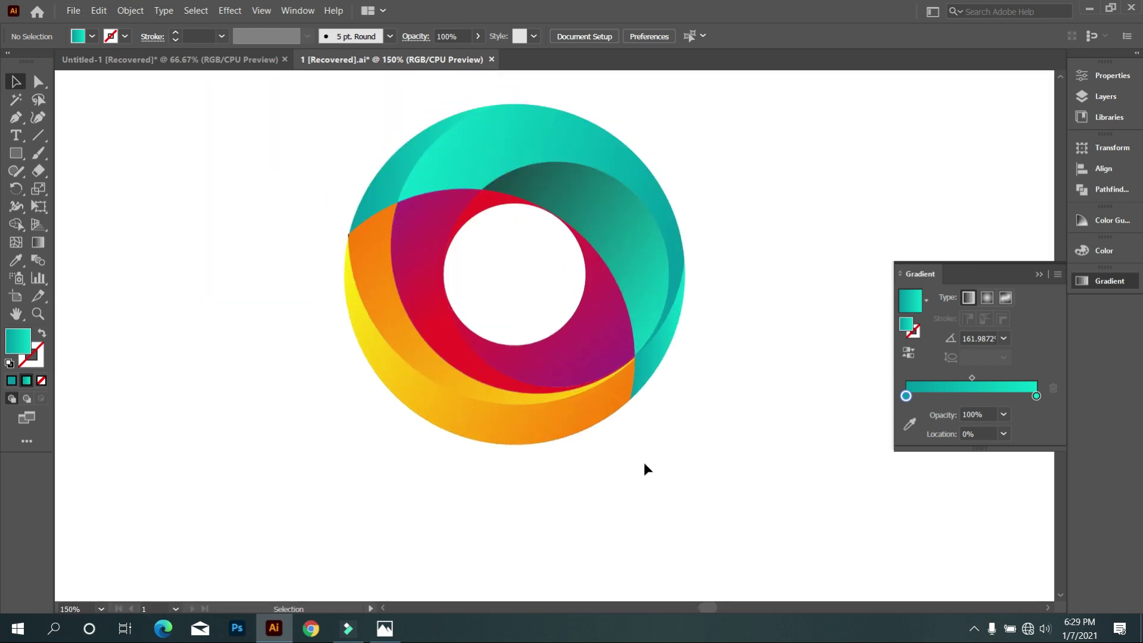
scroll(532, 444, "up", 1)
scroll(670, 456, "up", 1)
scroll(681, 365, "up", 1)
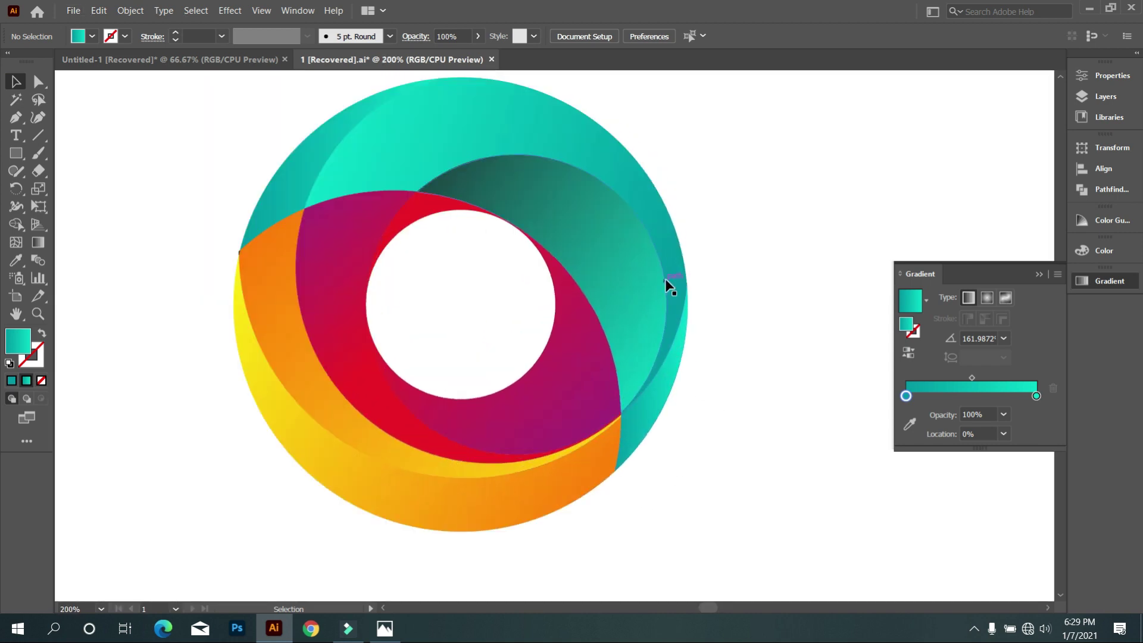
left_click(666, 285)
key("g")
left_click_drag(528, 221, 692, 369)
left_click_drag(273, 154, 677, 322)
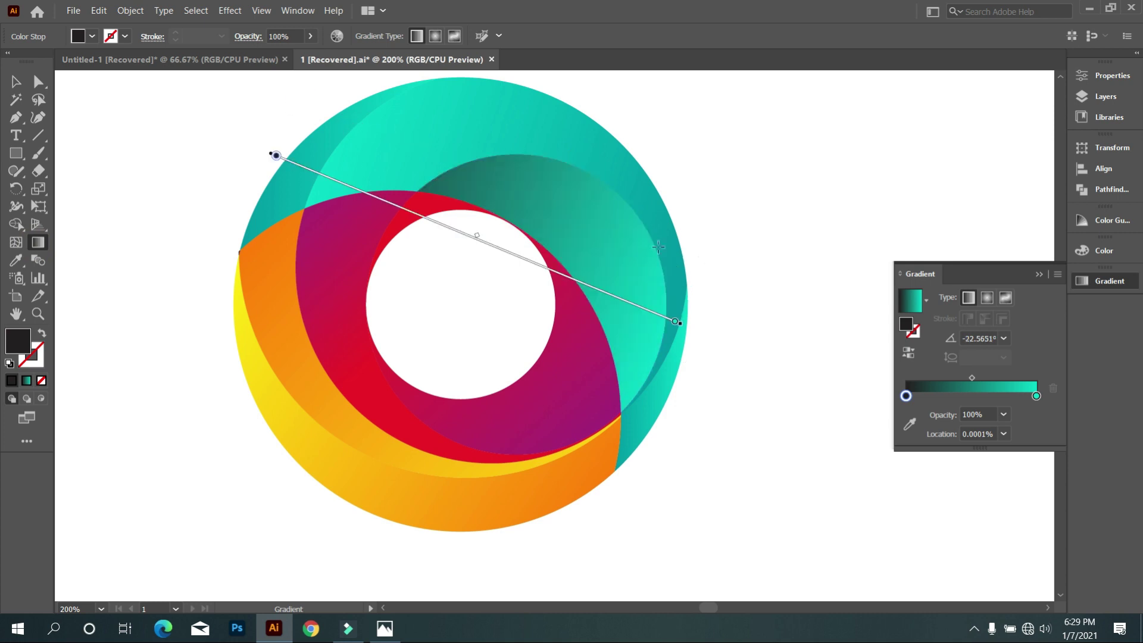
Run the outer teal ring's gradient from upper left to lower right, about -29°.
left_click(394, 154, "ctrl")
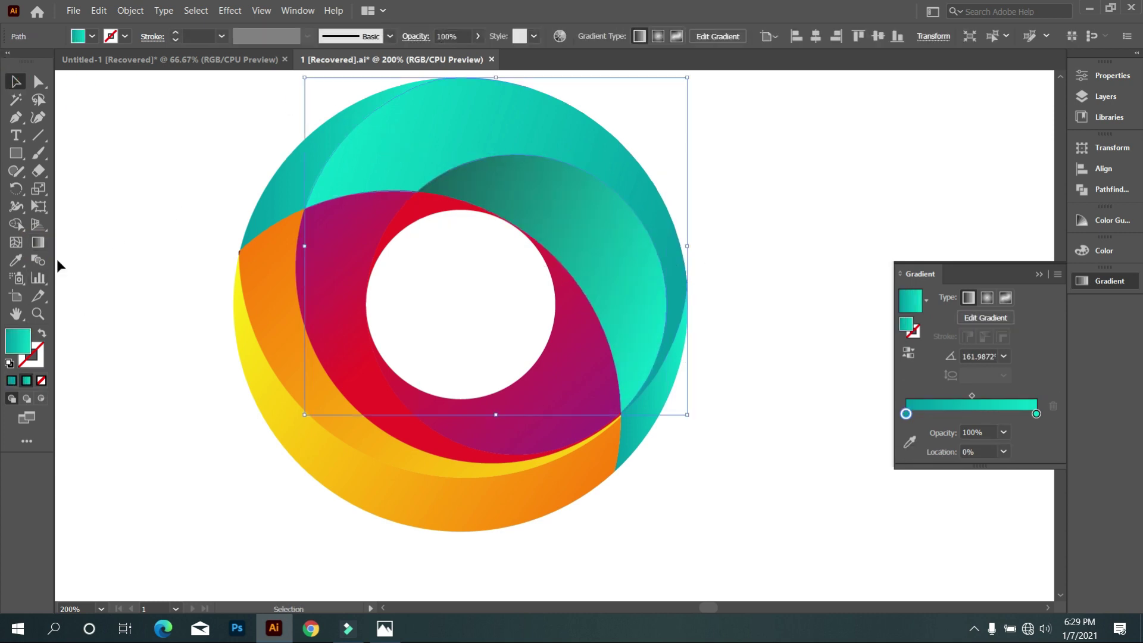
scroll(294, 138, "up", 2)
left_click_drag(293, 136, 799, 416)
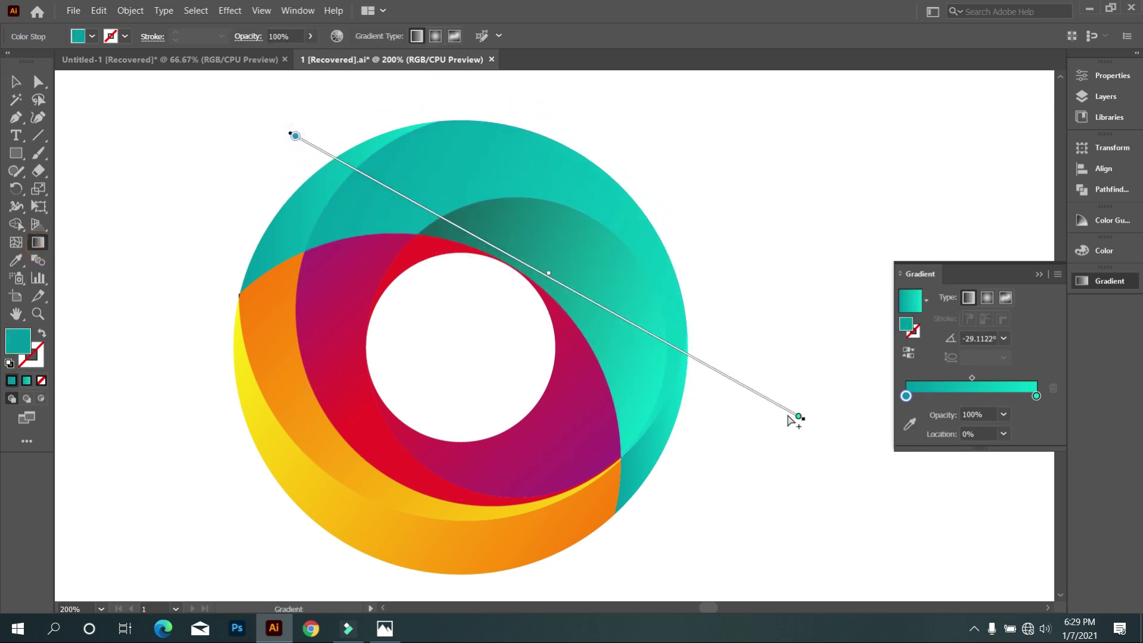
left_click(16, 81)
left_click(179, 119)
scroll(666, 451, "down", 2)
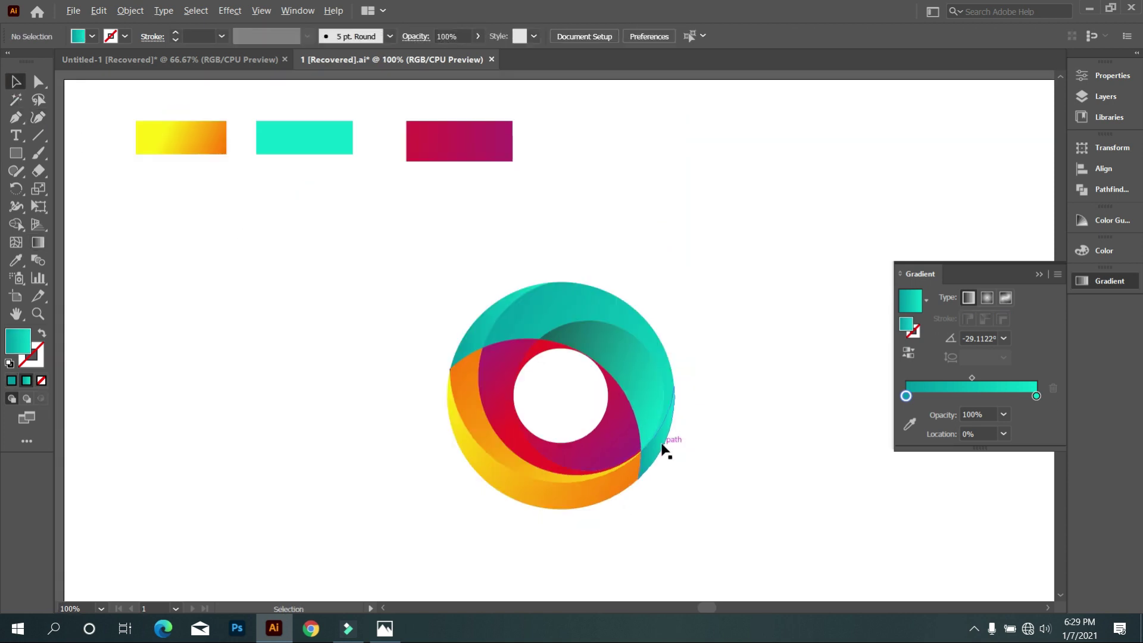
scroll(725, 484, "down", 1)
Run the teal shape's gradient from lower right to upper left.
left_click(668, 423)
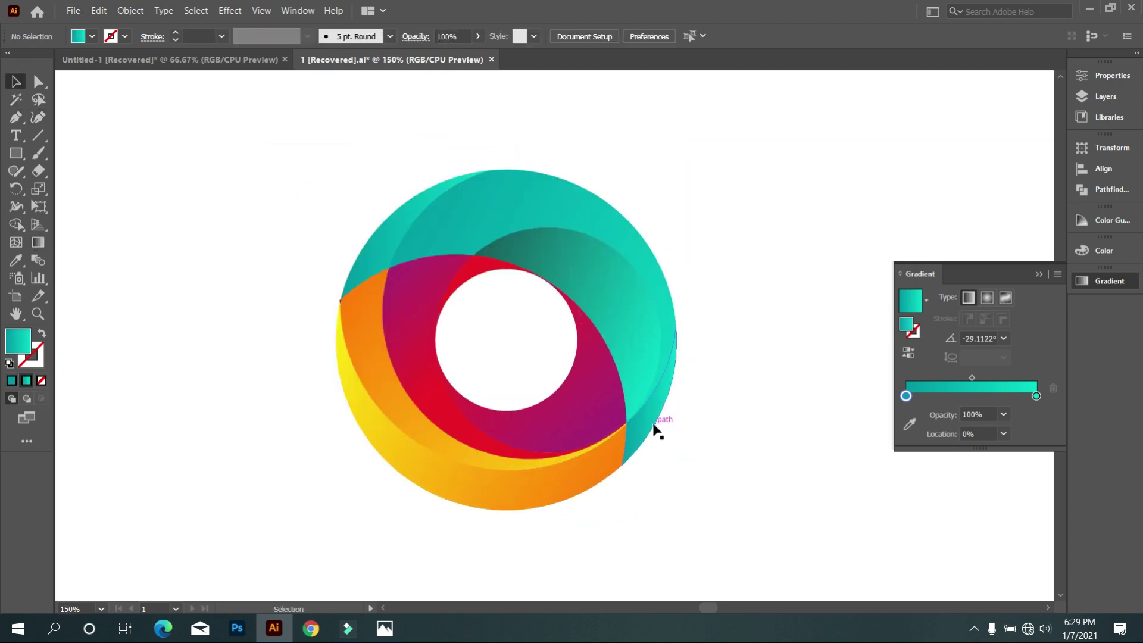
key("g")
scroll(667, 422, "up", 1)
left_click_drag(723, 444, 437, 258)
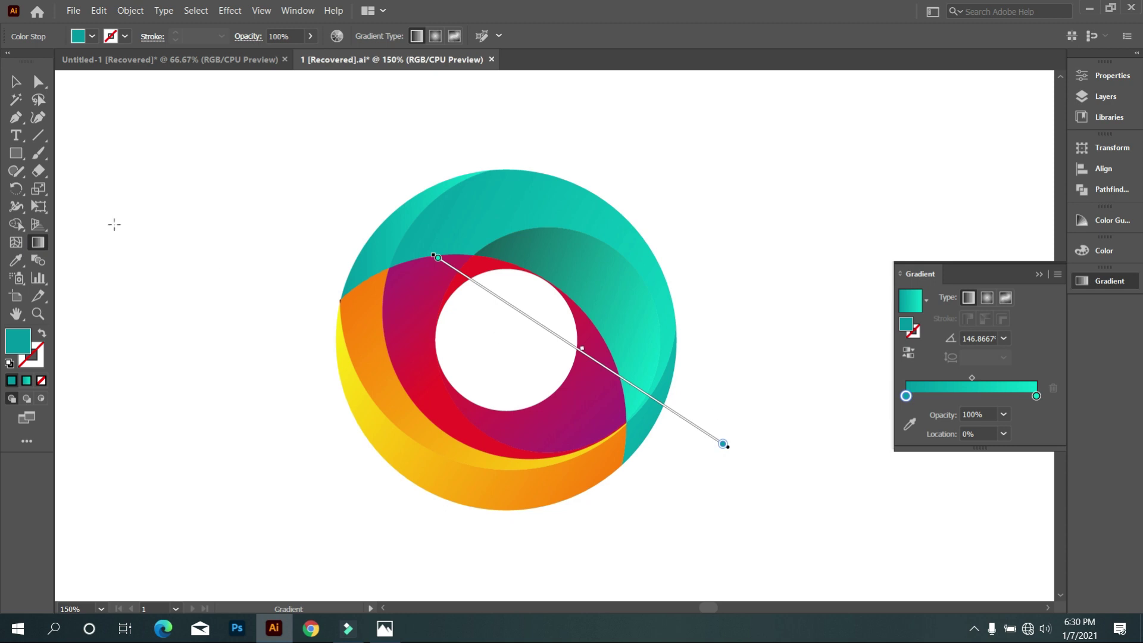
key("v")
Re-angle the crimson-purple ring's gradient diagonally to about 144°.
left_click(458, 417)
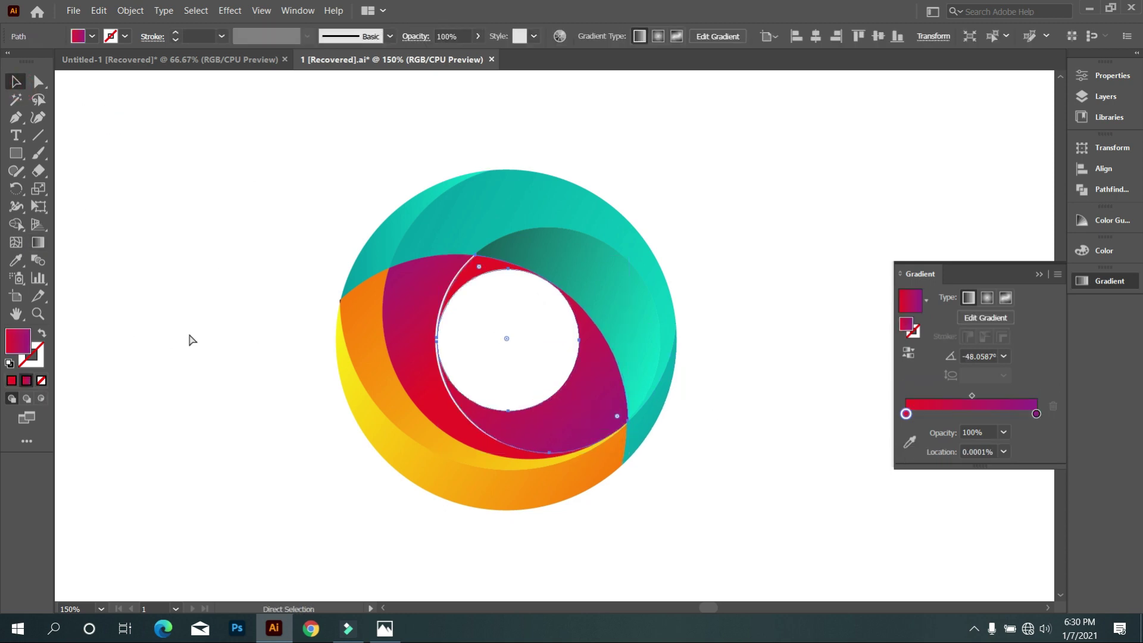
key("g")
left_click_drag(684, 458, 518, 286)
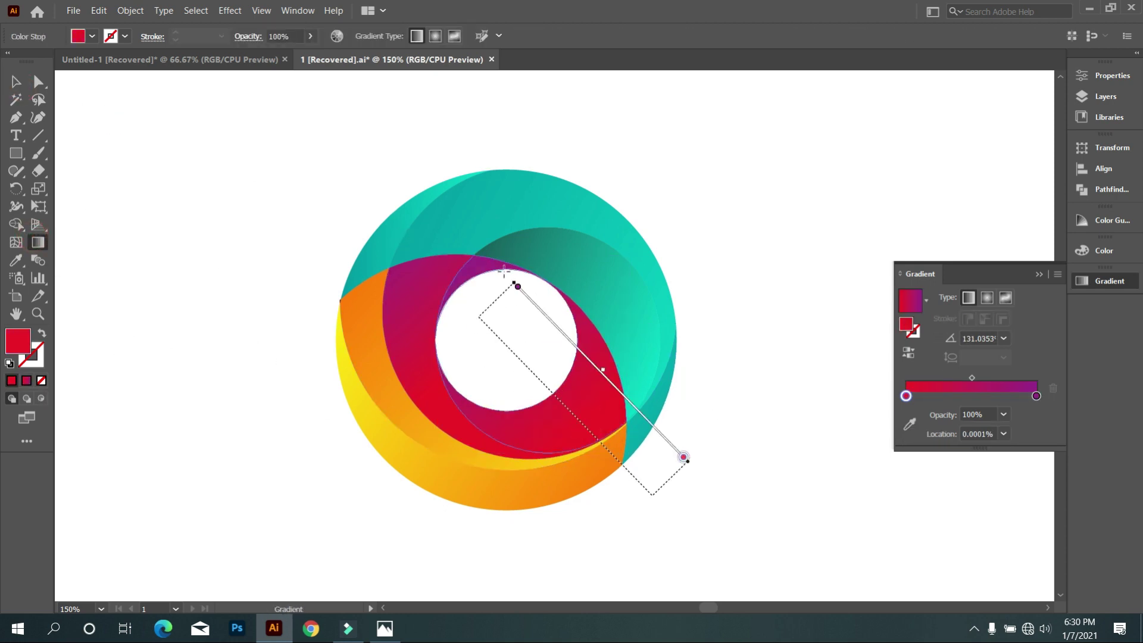
left_click_drag(301, 184, 561, 395)
left_click_drag(641, 513, 383, 186)
left_click_drag(526, 472, 531, 310)
left_click_drag(667, 464, 422, 290)
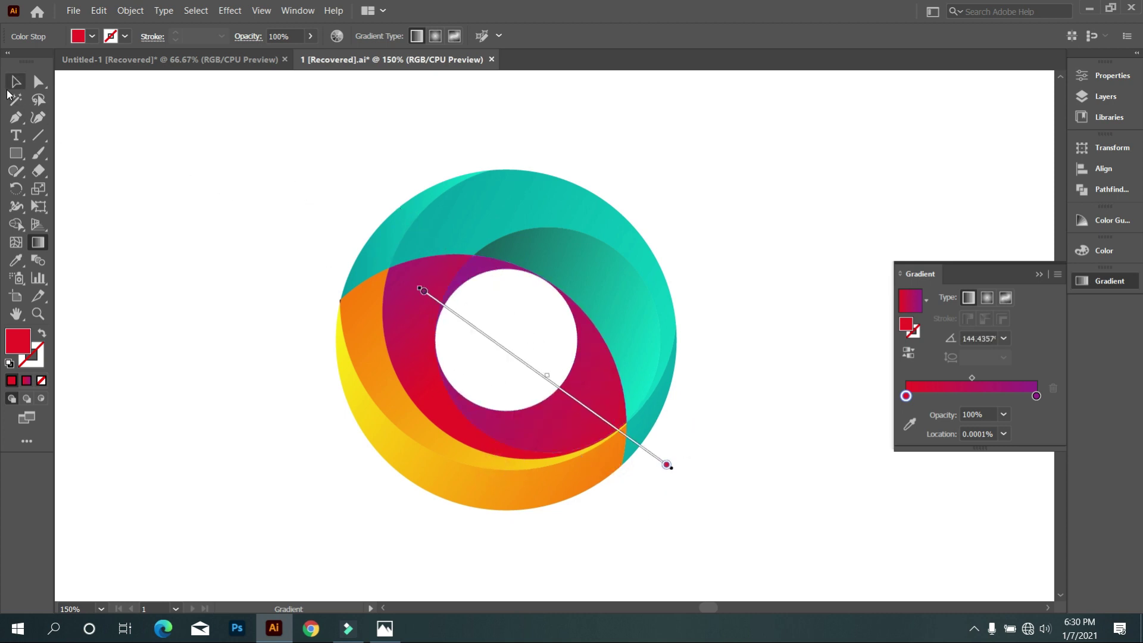
left_click(16, 81)
left_click(274, 214)
scroll(428, 389, "down", 2)
scroll(383, 370, "down", 2, "alt")
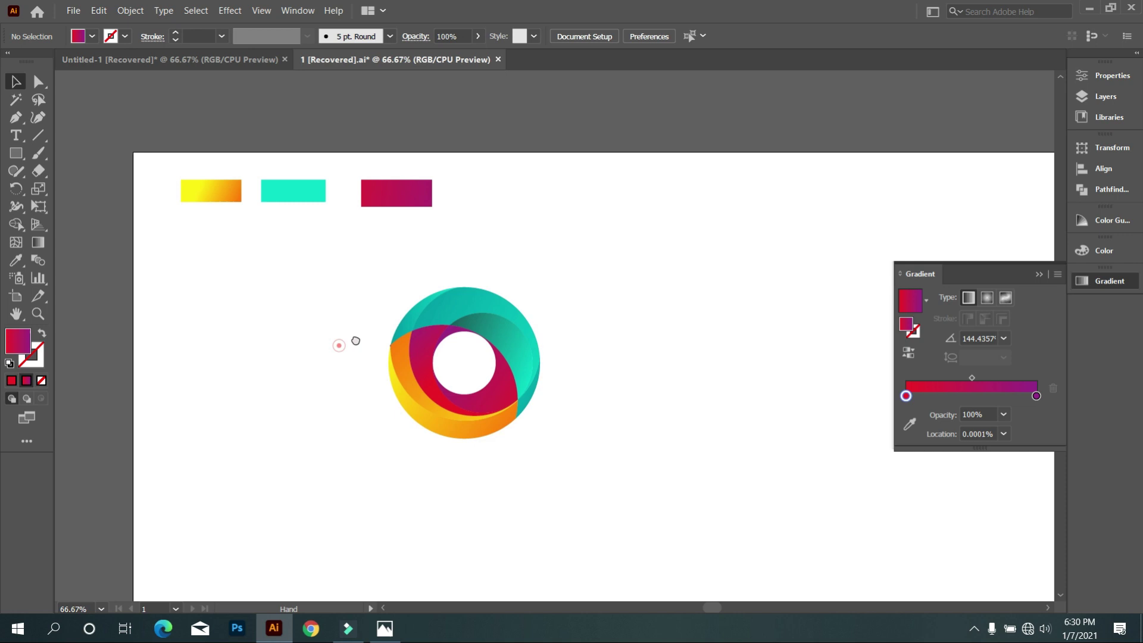
scroll(356, 341, "up", 1, "alt")
scroll(313, 294, "up", 1, "alt")
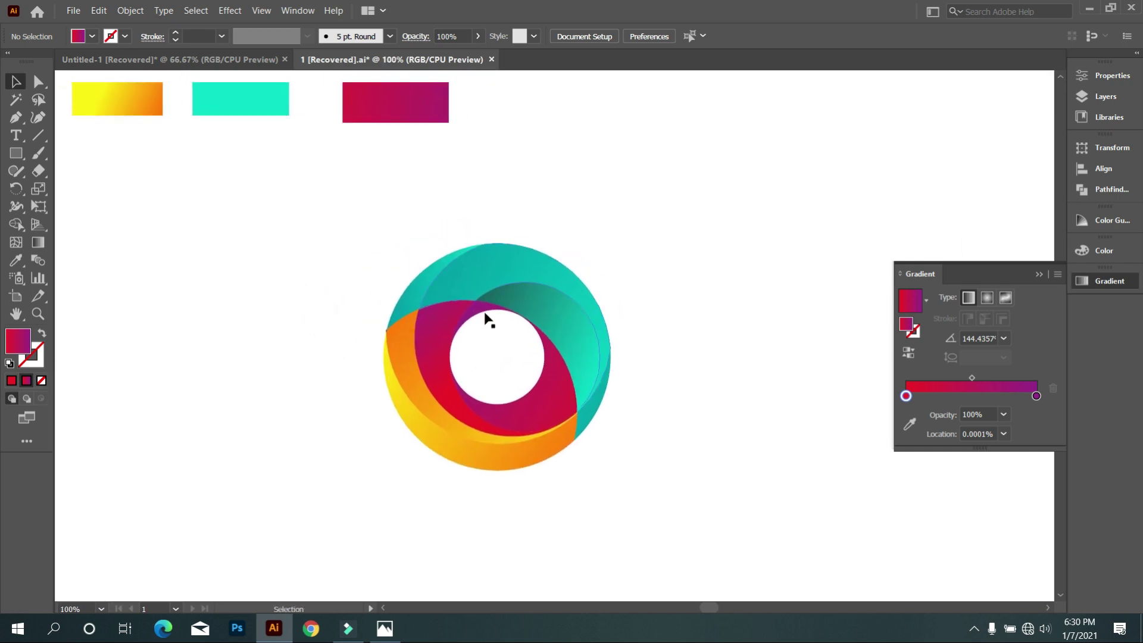
left_click(395, 300)
left_click(658, 463)
left_click(973, 634)
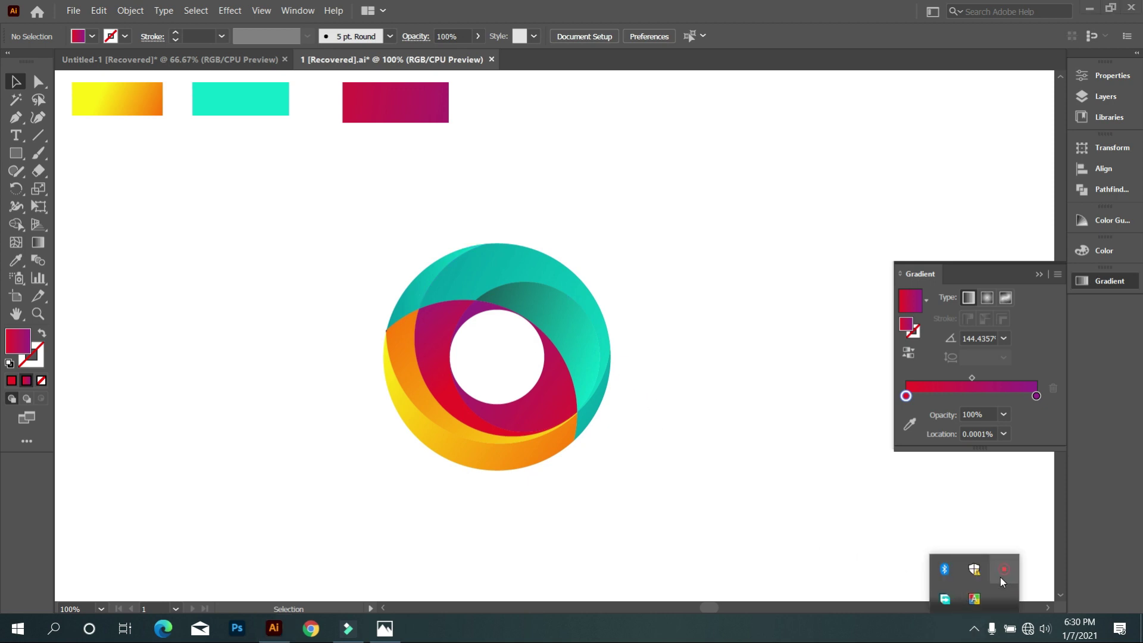
right_click(1001, 577)
left_click(1006, 610)
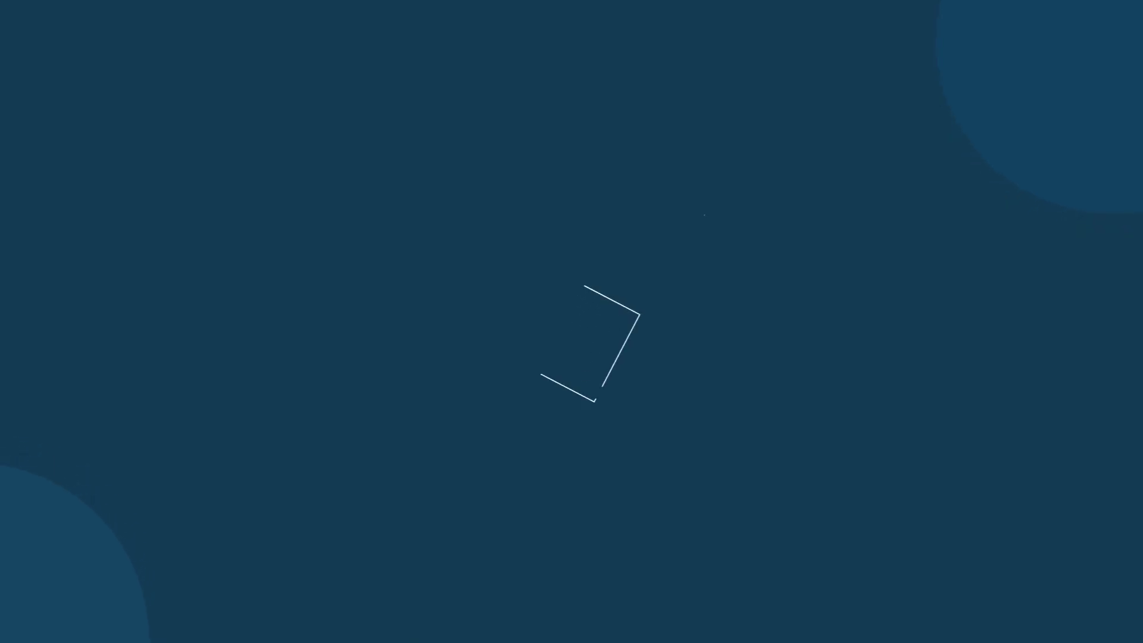